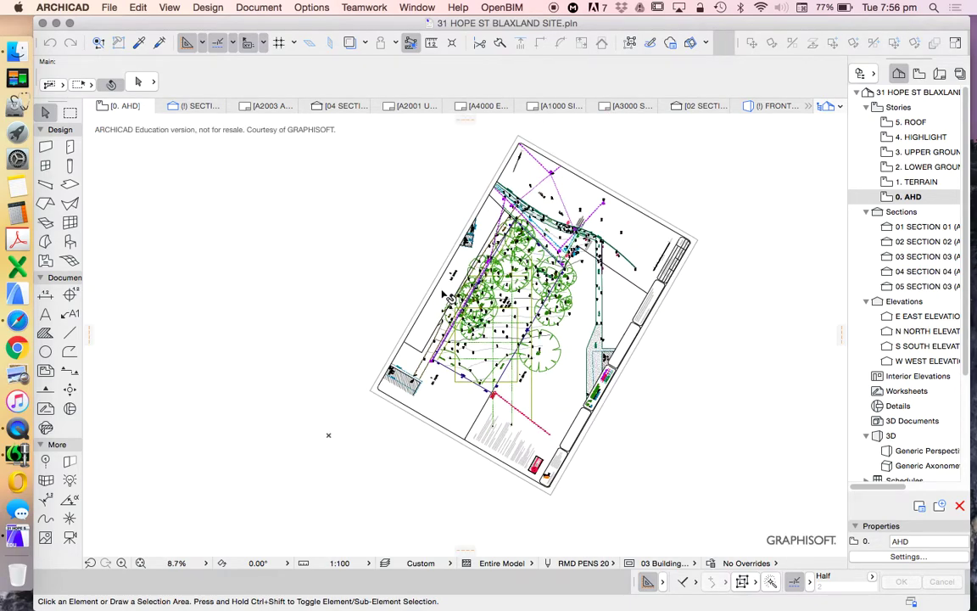
scroll(328, 435, up, 3)
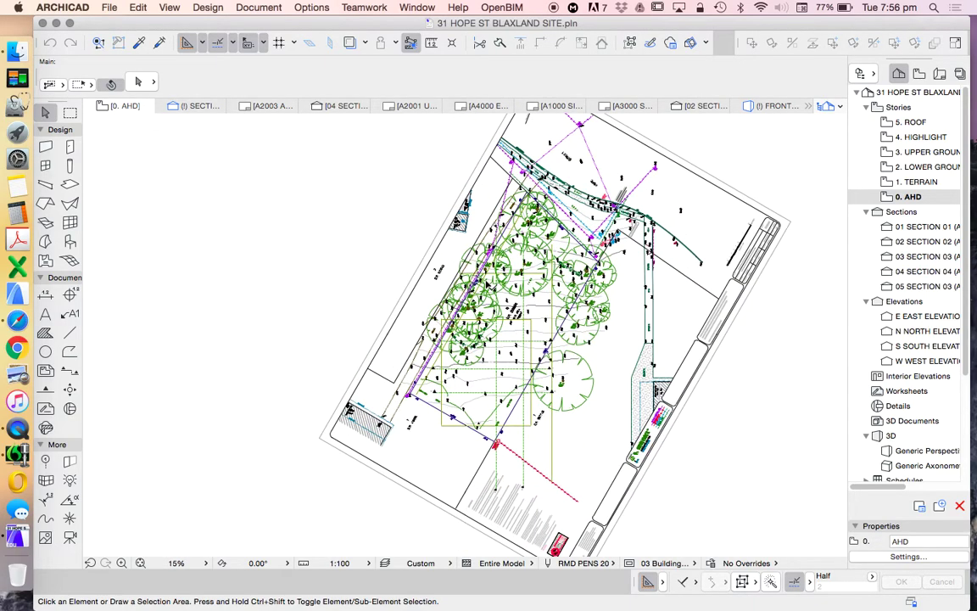
scroll(477, 370, down, 3)
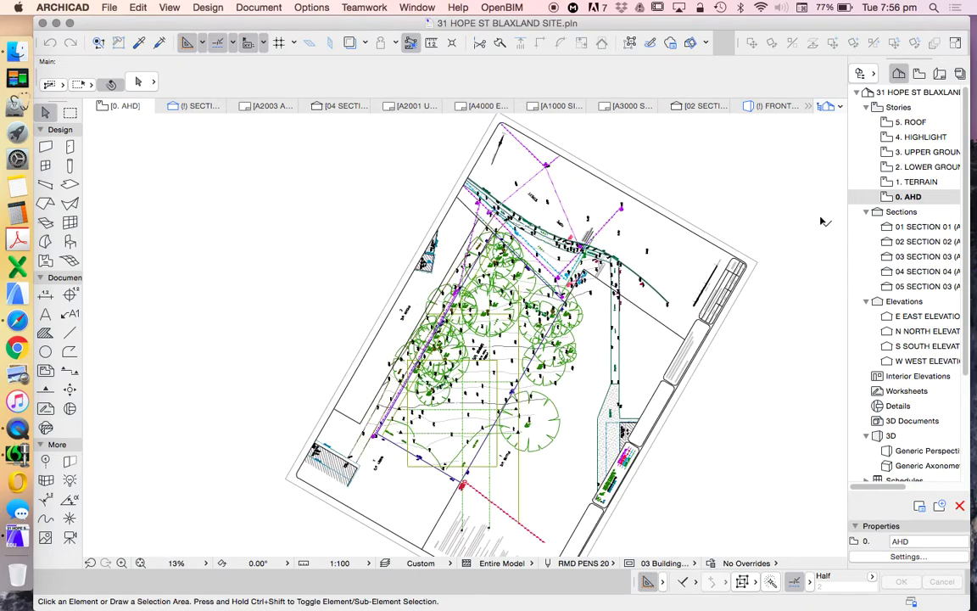
Open the 1. TERRAIN story plan after briefly checking 2. LOWER GROUND
click(916, 182)
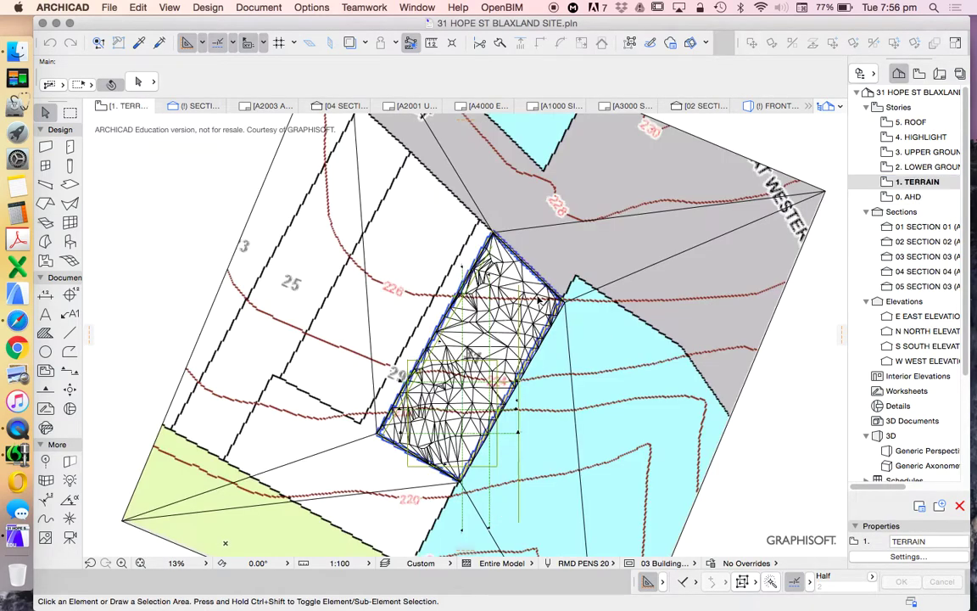
click(927, 167)
click(918, 181)
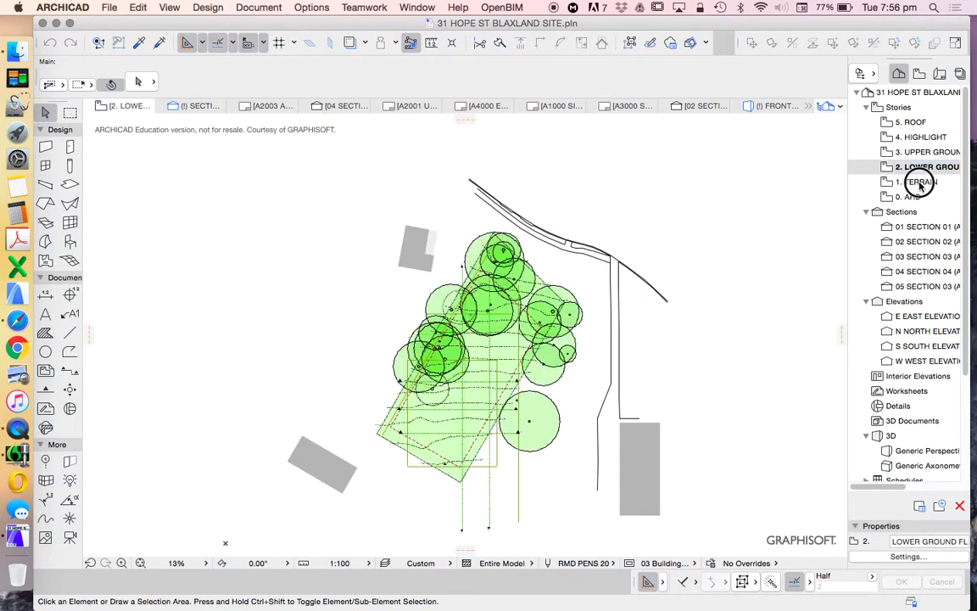
Select the terrain mesh on the plan and bring up its context menu
click(530, 306)
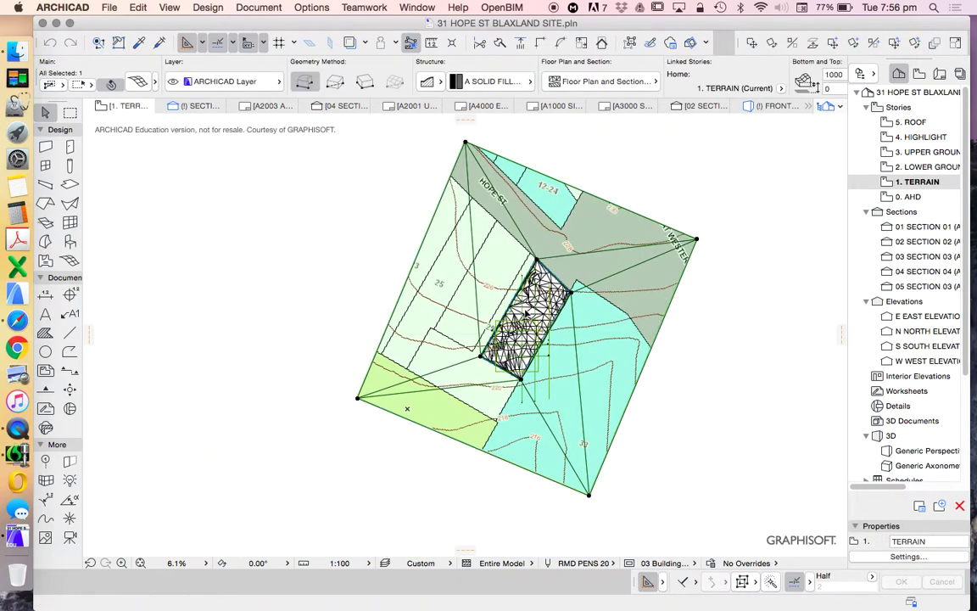
scroll(542, 301, up, 4)
scroll(556, 288, down, 3)
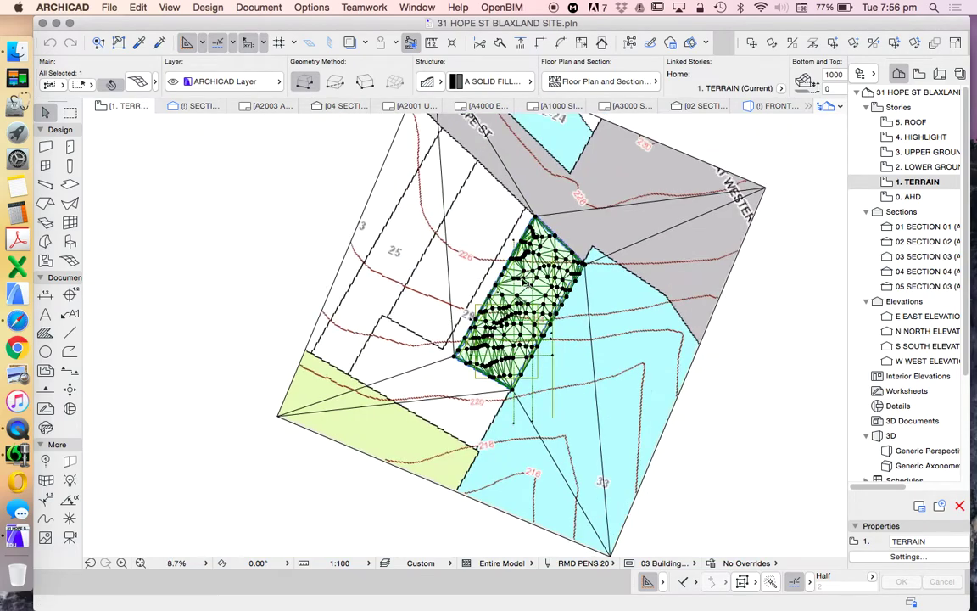
right_click(217, 187)
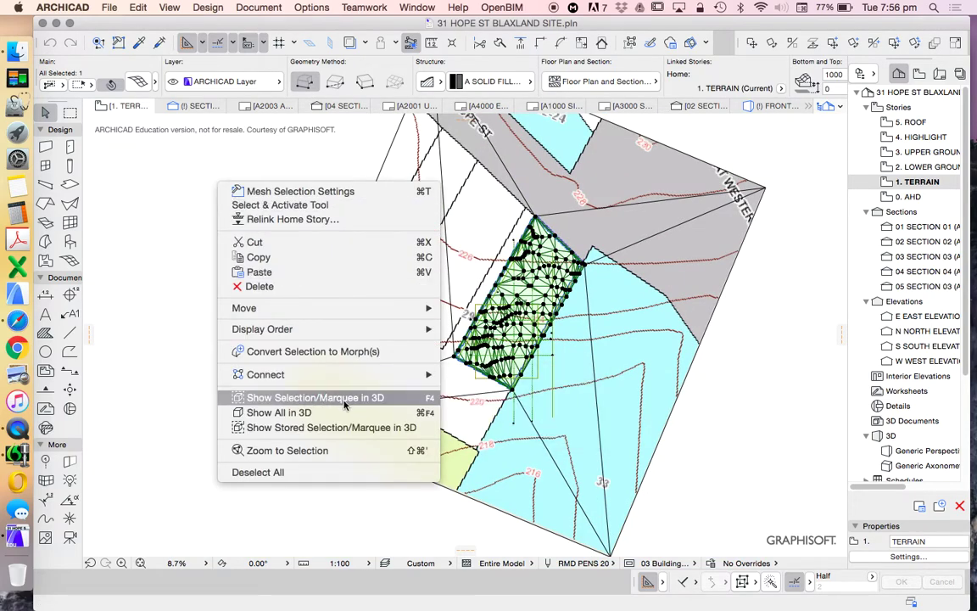
Show only the selected terrain mesh in the 3D window, fitted to view
click(359, 402)
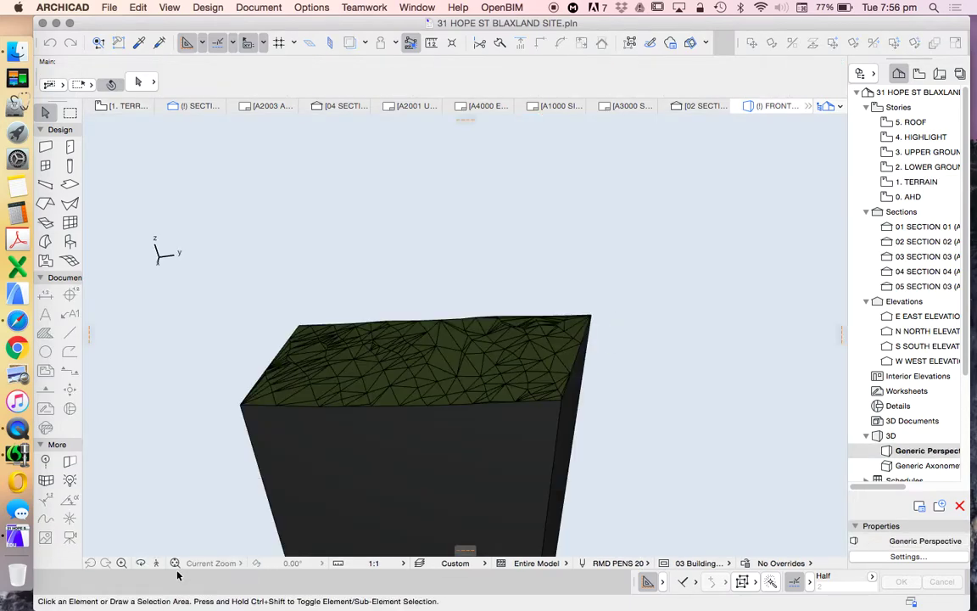
click(177, 563)
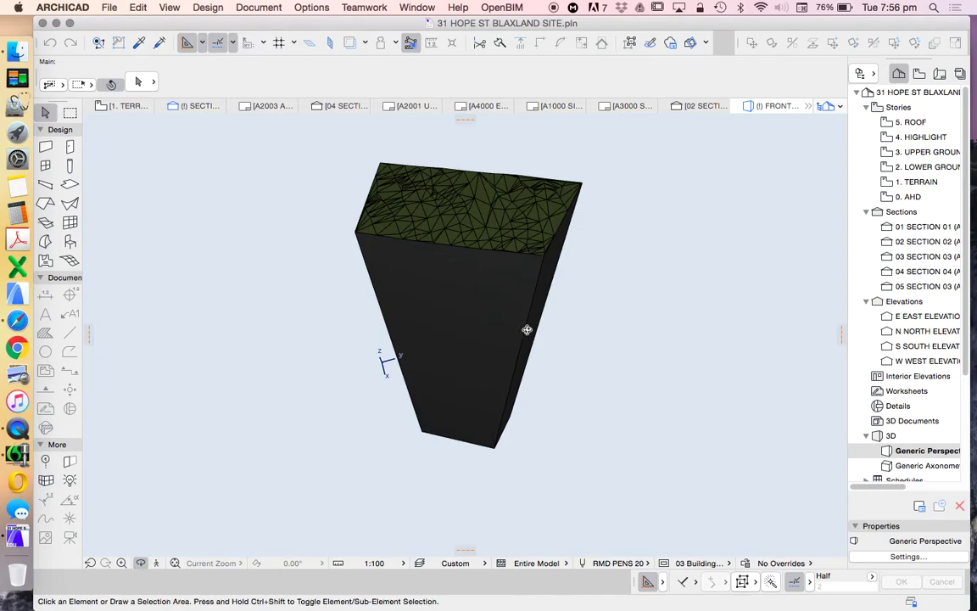
drag(527, 329, 540, 184)
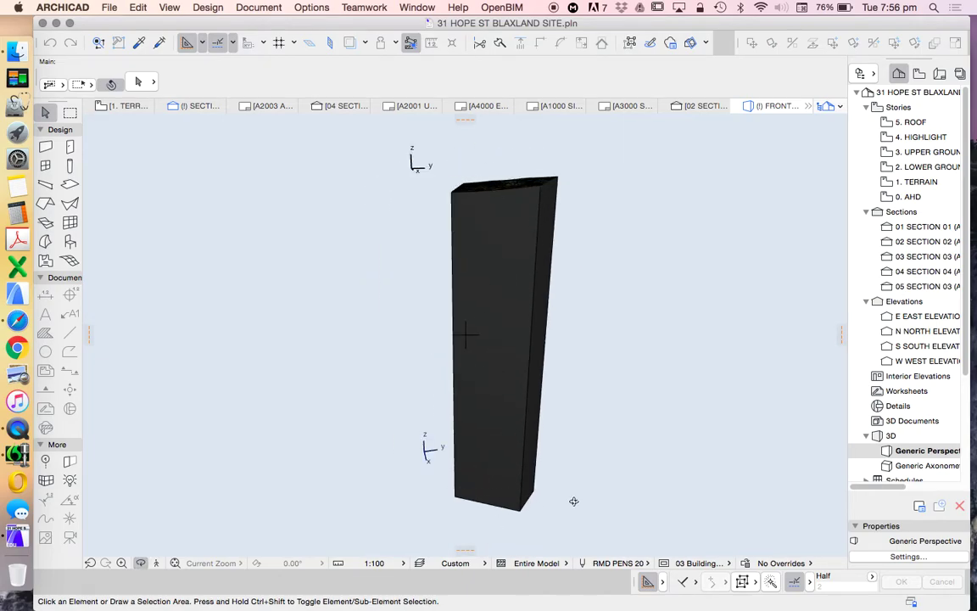
Orbit around the terrain block to inspect its meshed top and sides, then select it
drag(443, 180, 341, 256)
drag(480, 305, 443, 347)
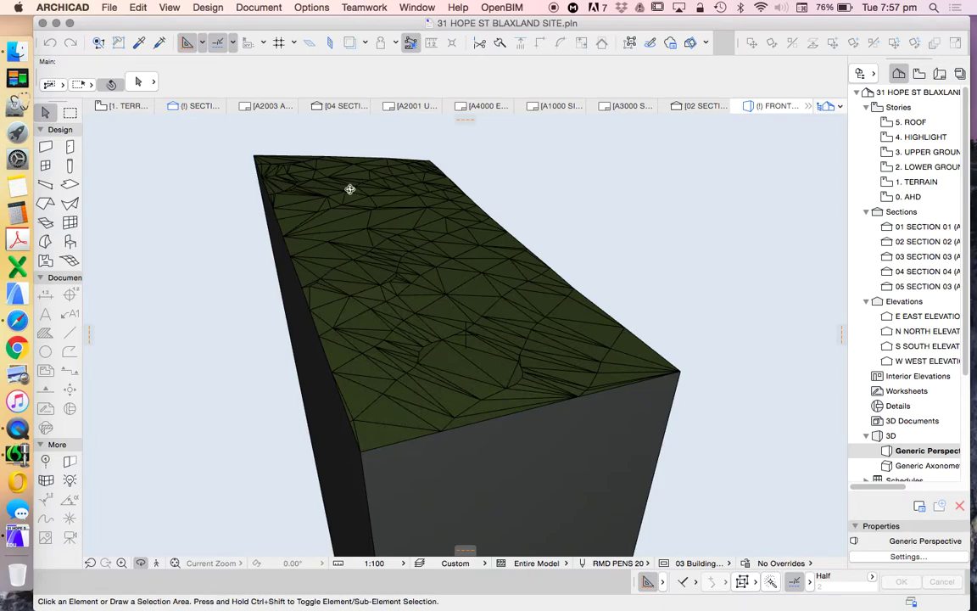
drag(469, 247, 497, 339)
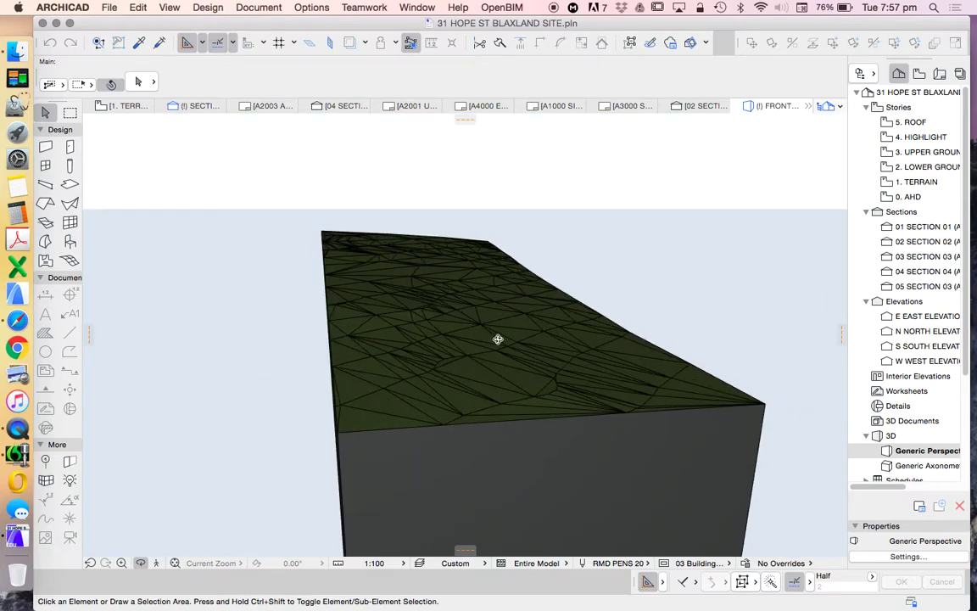
drag(576, 334, 564, 396)
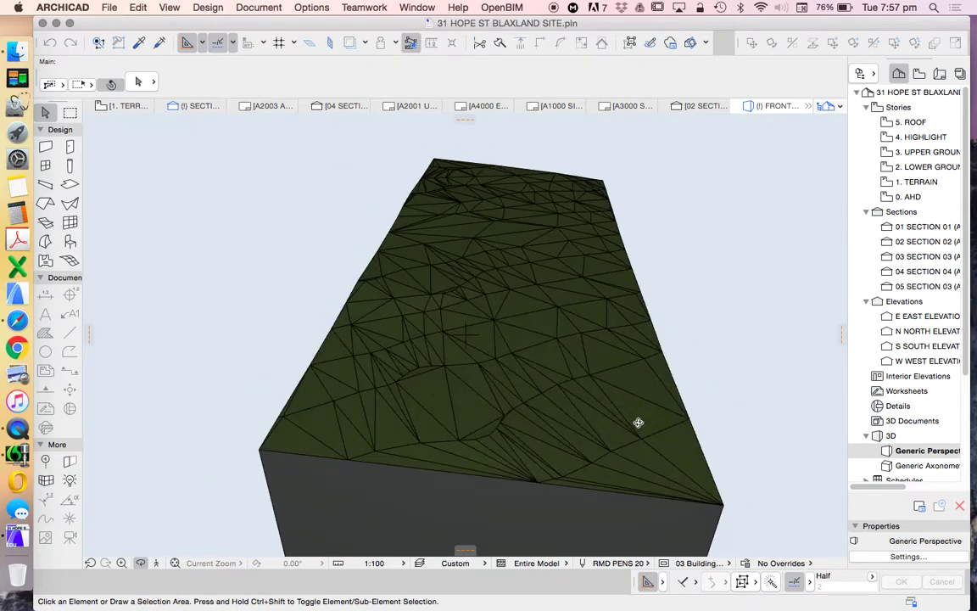
click(642, 363)
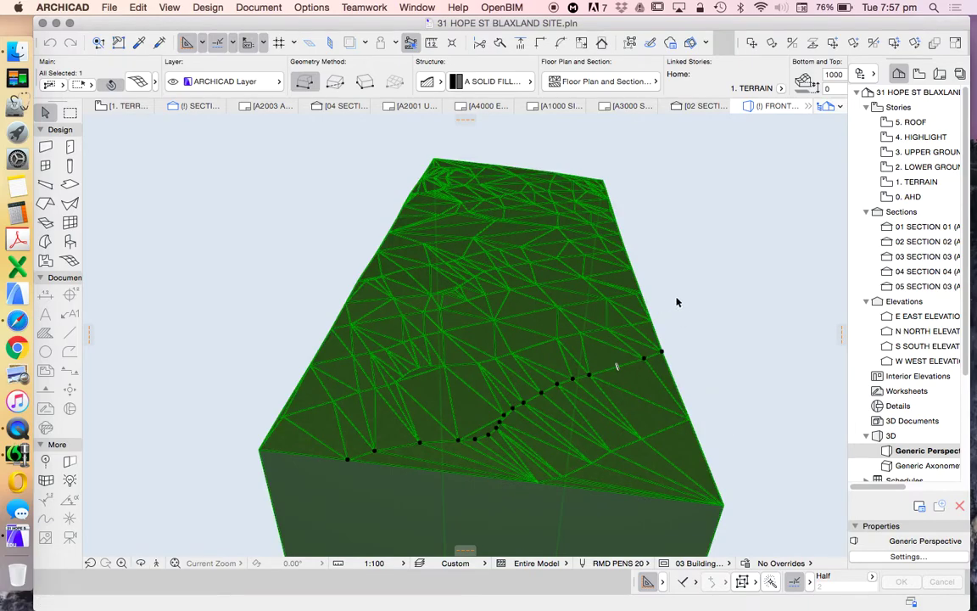
Set the terrain mesh's 3D appearance to All Ridges Smooth
click(693, 456)
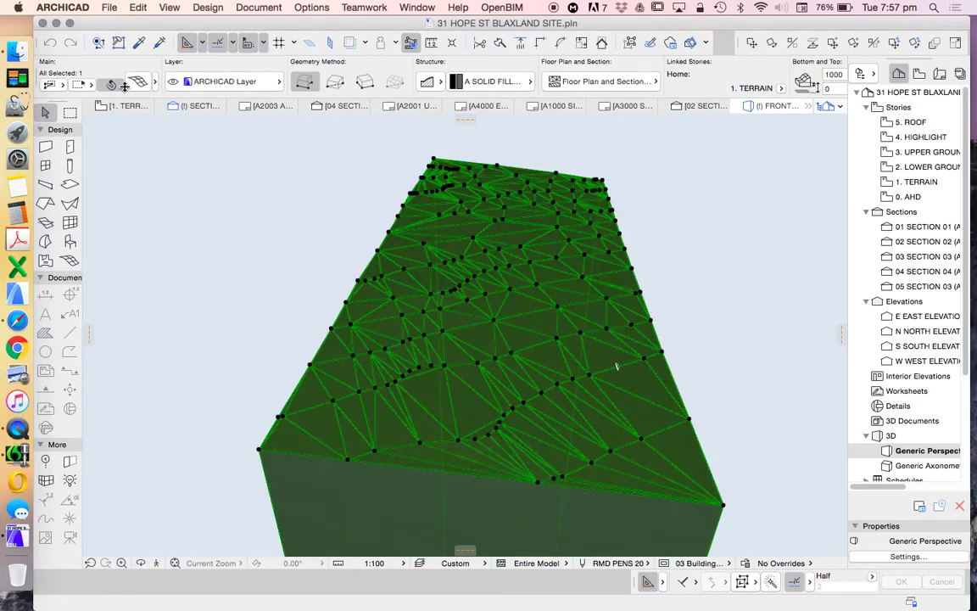
click(138, 82)
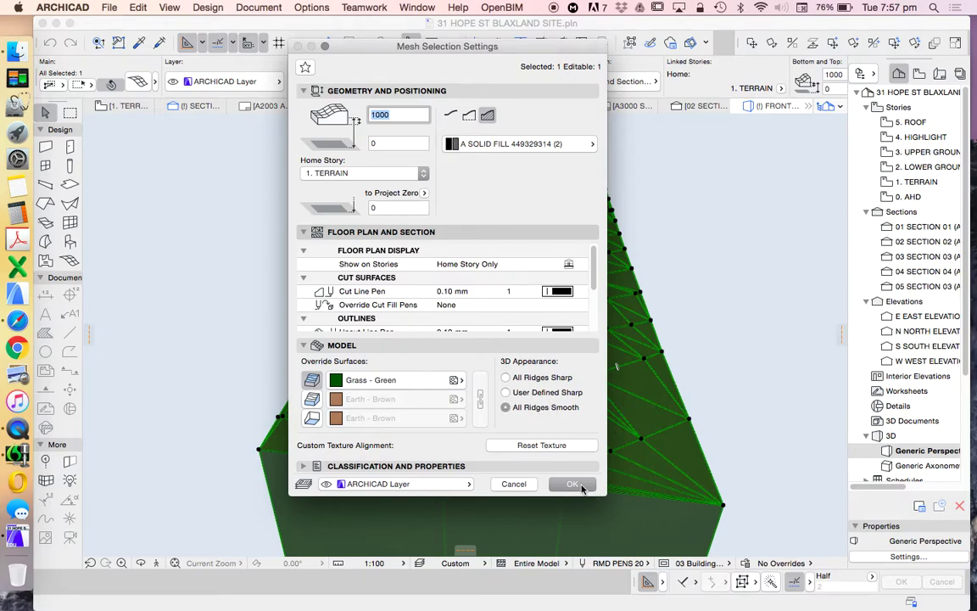
click(573, 485)
click(123, 515)
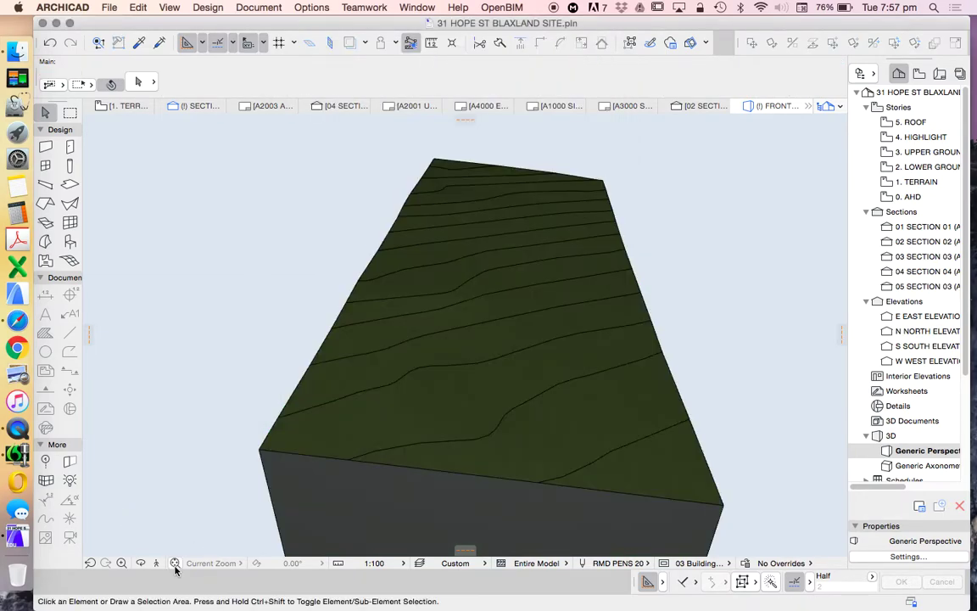
Orbit the 3D view to check the smoothed terrain, then return to the 1. TERRAIN plan
shift+middle_drag(368, 355, 485, 307)
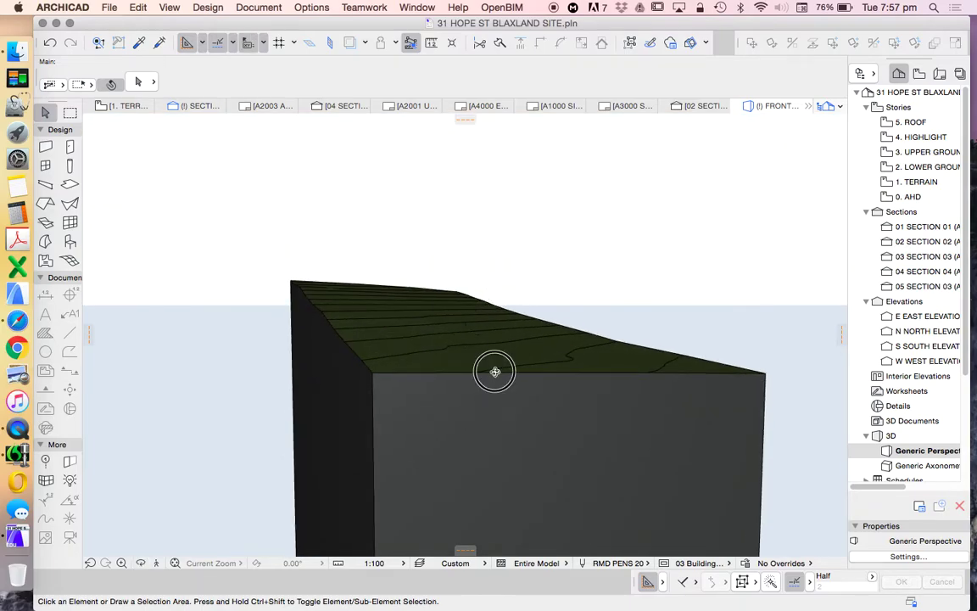
drag(495, 371, 445, 256)
click(141, 562)
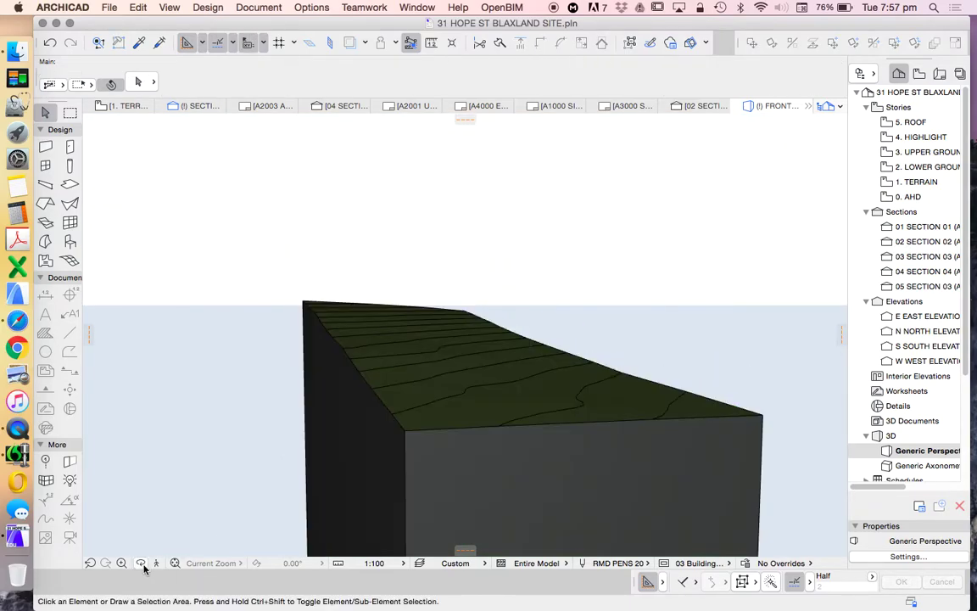
drag(465, 348, 338, 321)
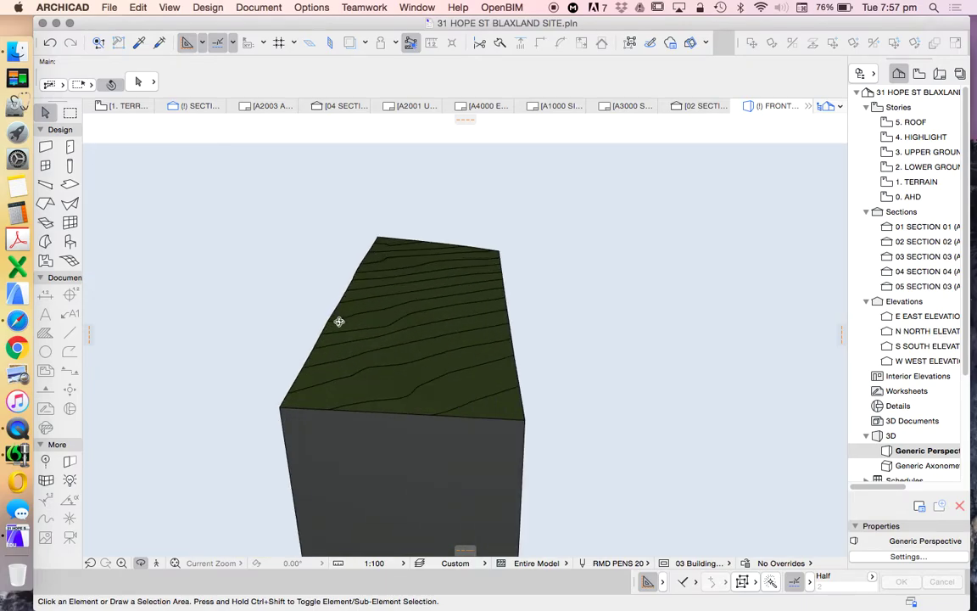
drag(465, 359, 424, 370)
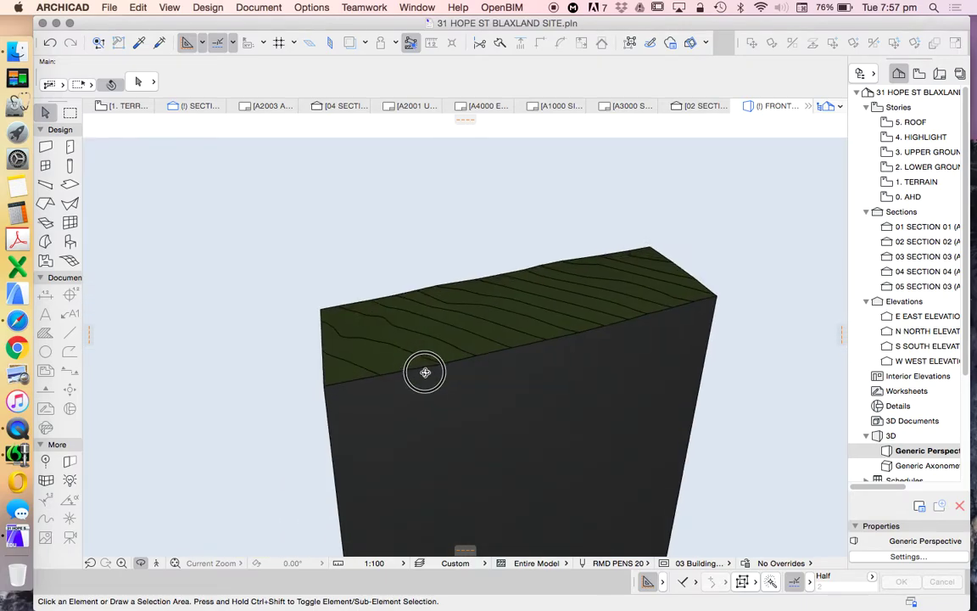
double_click(916, 181)
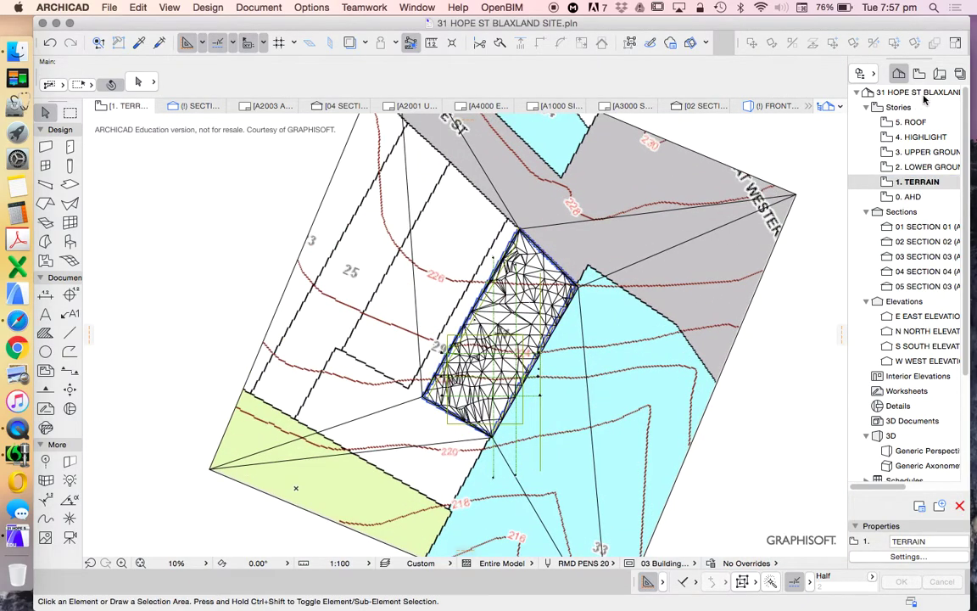
Open the 0. AHD story plan from the Navigator's stories list
click(939, 74)
click(901, 75)
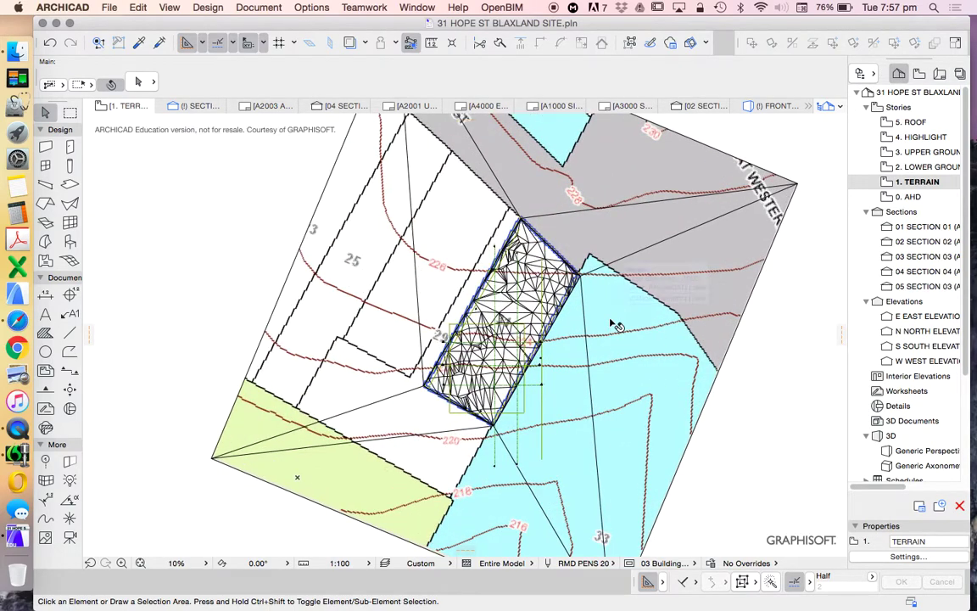
scroll(484, 343, down, 1)
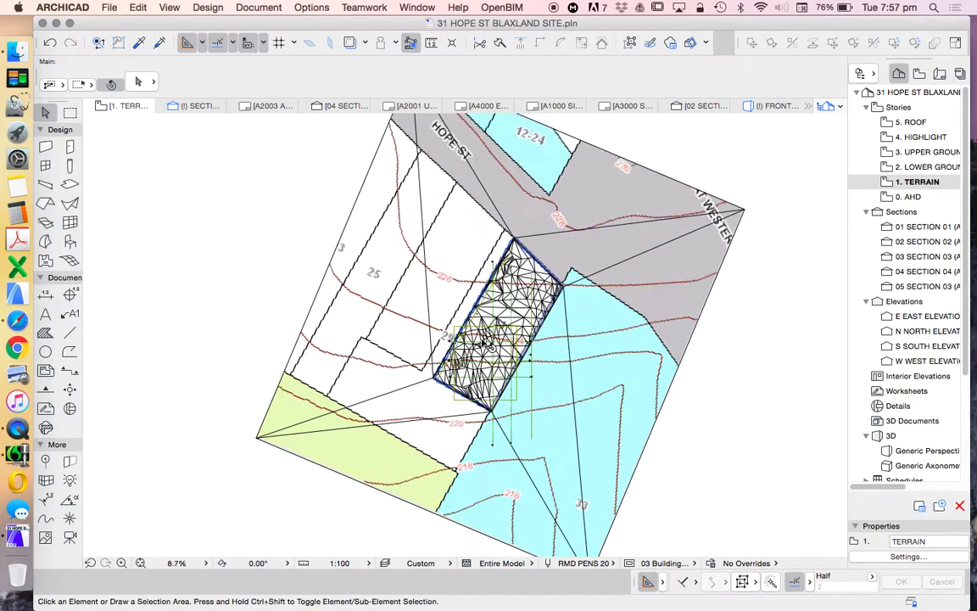
scroll(488, 345, down, 1)
double_click(899, 196)
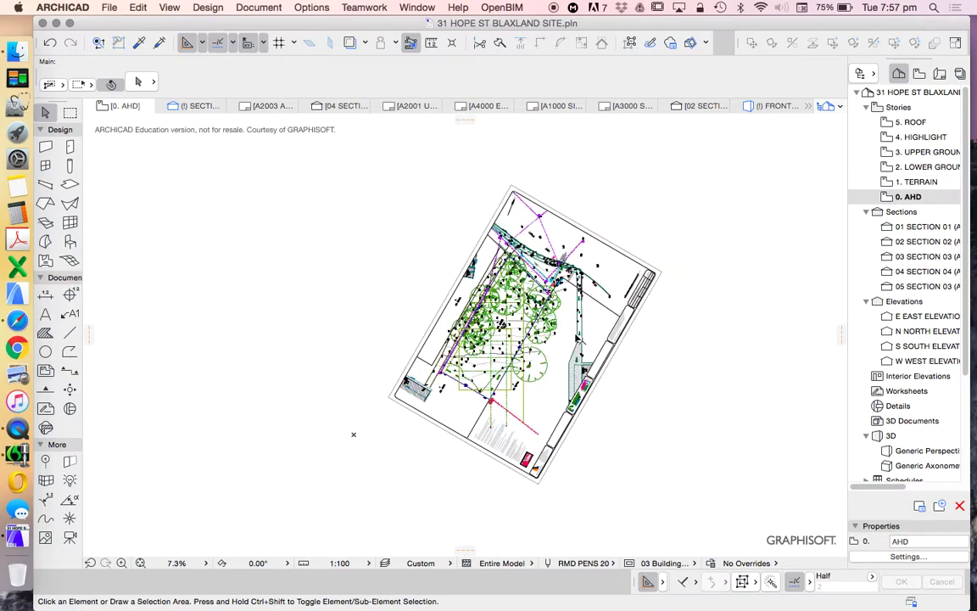
Zoom out until the entire rotated site survey sheet fits in the window
scroll(568, 339, up, 2)
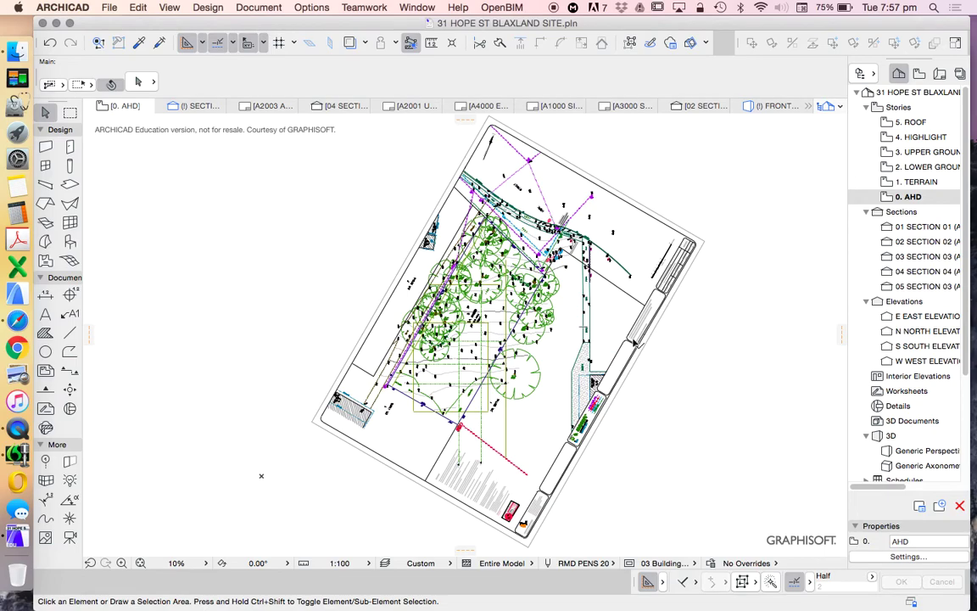
scroll(536, 304, up, 2)
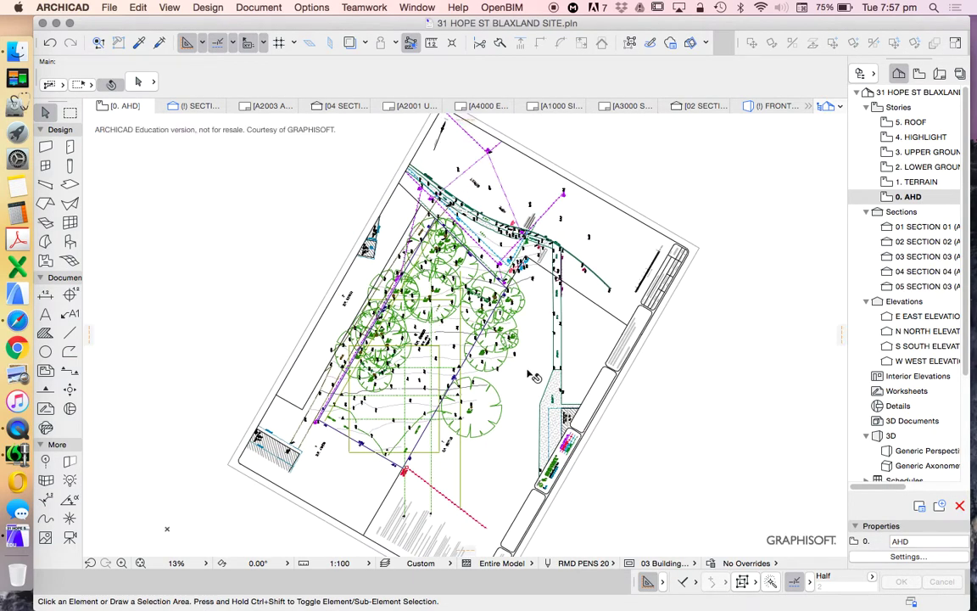
scroll(579, 468, up, 5)
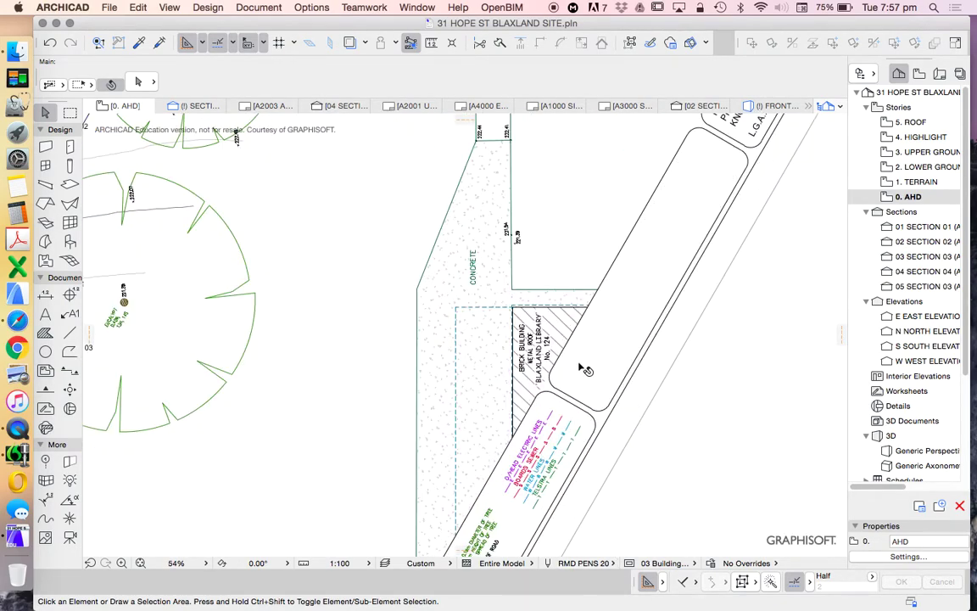
scroll(585, 370, down, 3)
scroll(583, 370, up, 1)
scroll(581, 369, down, 3)
scroll(570, 368, up, 2)
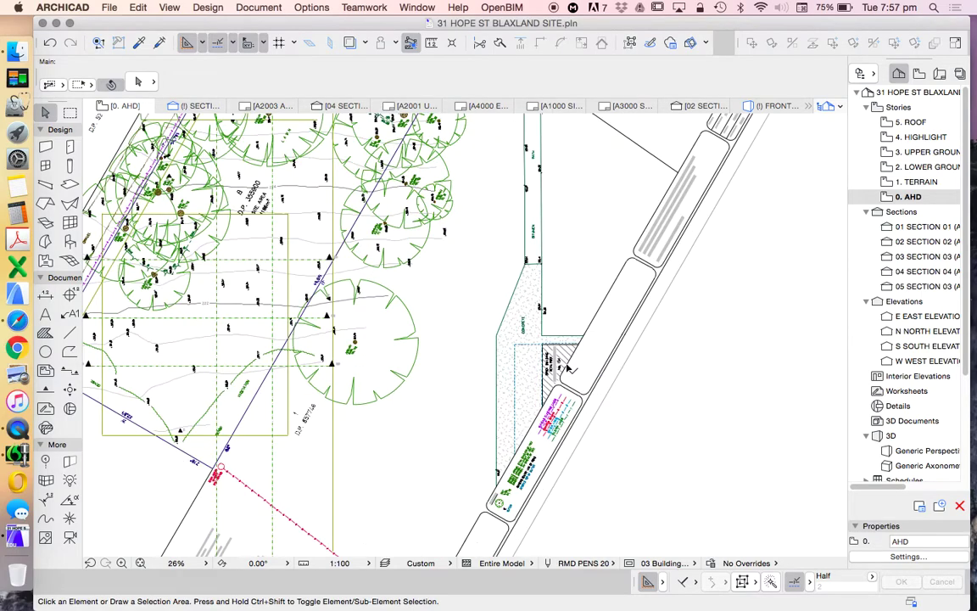
scroll(570, 368, up, 3)
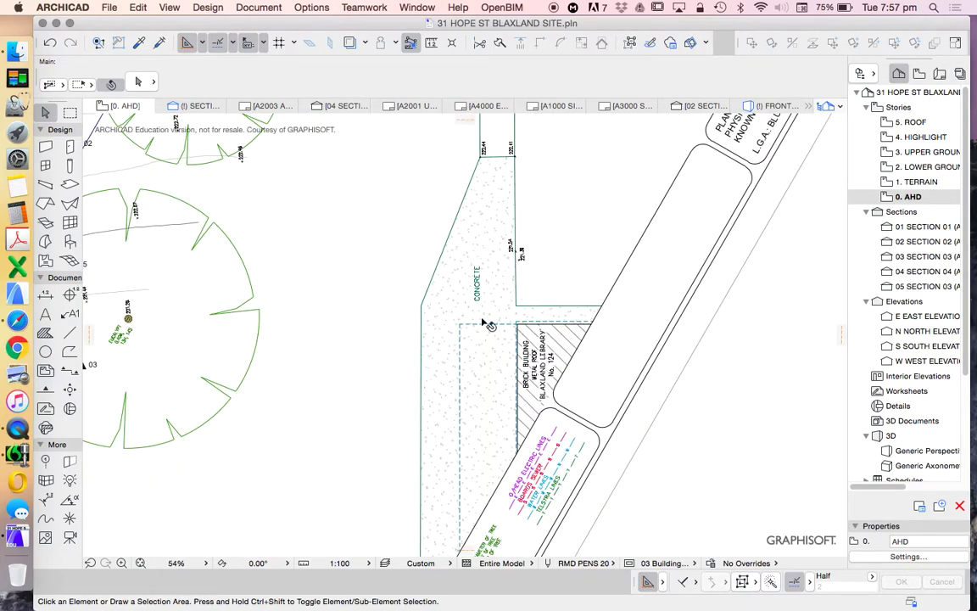
scroll(485, 323, down, 5)
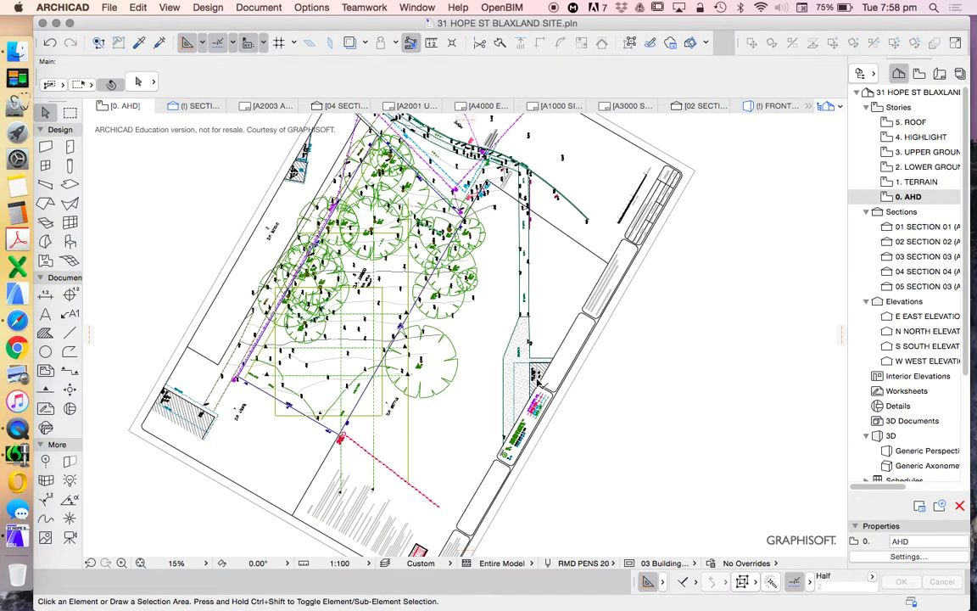
scroll(536, 384, down, 2)
scroll(553, 366, down, 1)
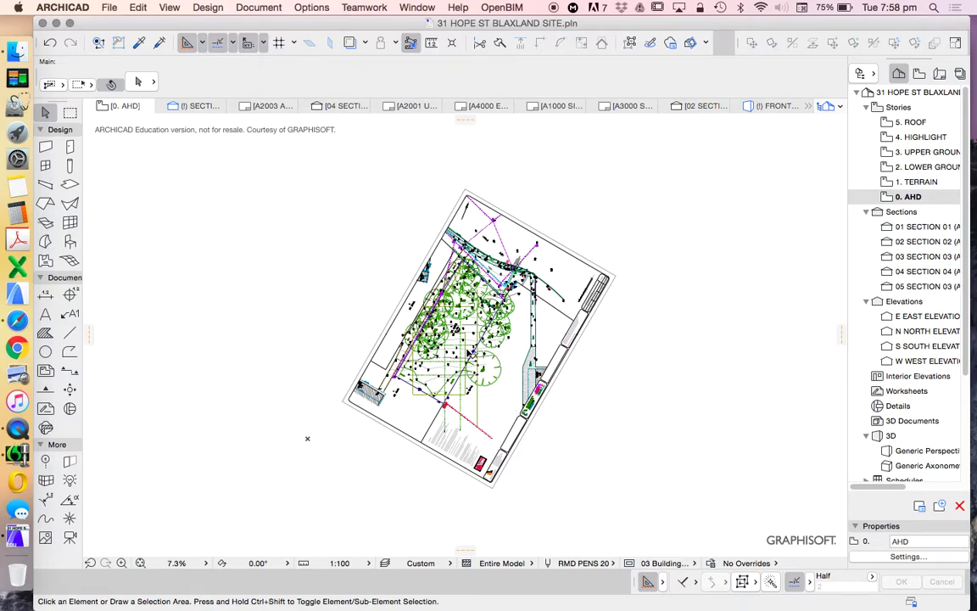
scroll(451, 347, up, 3)
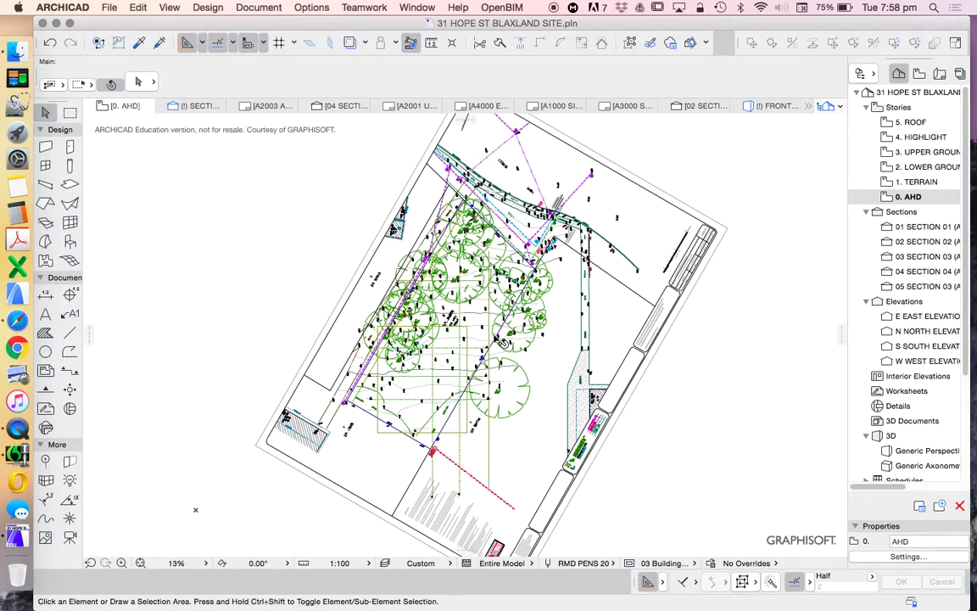
scroll(441, 297, down, 3)
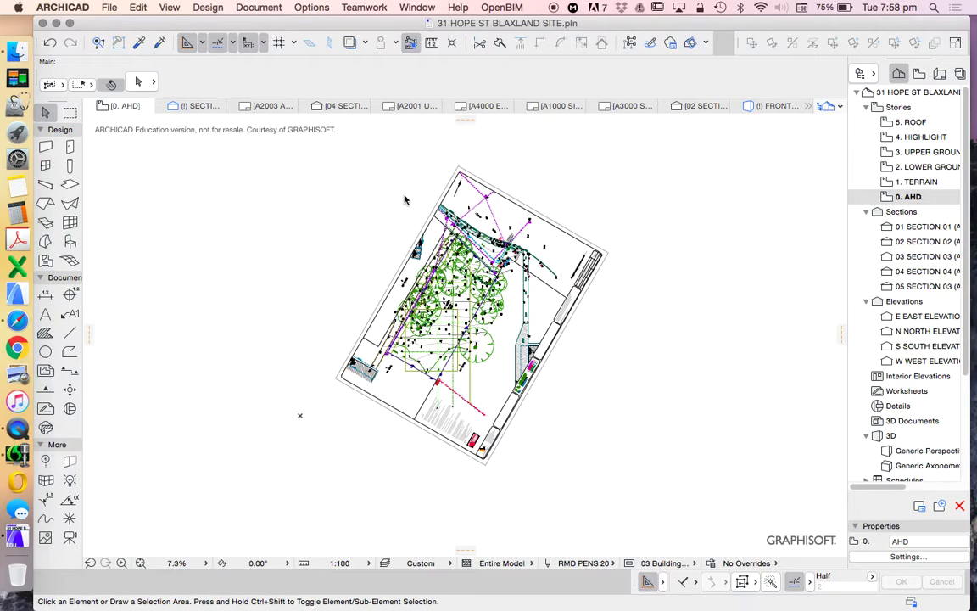
click(69, 112)
Draw a rectangular marquee around the site
click(82, 83)
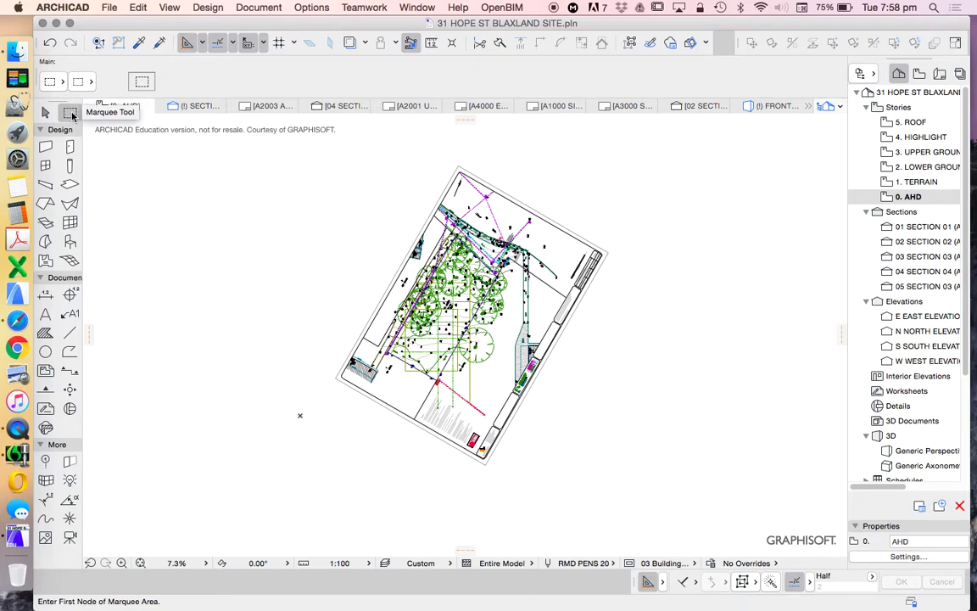
click(74, 84)
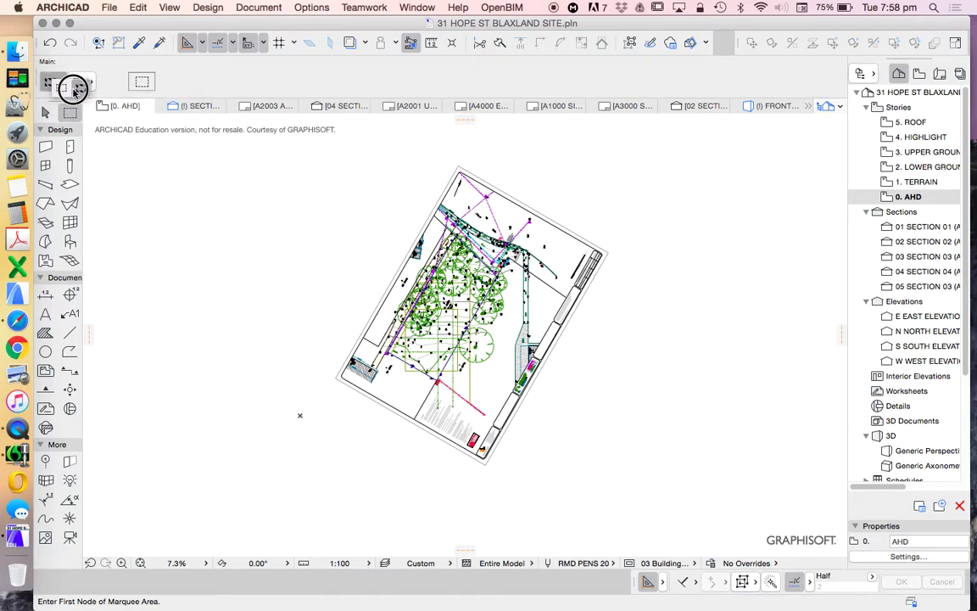
scroll(264, 229, down, 3)
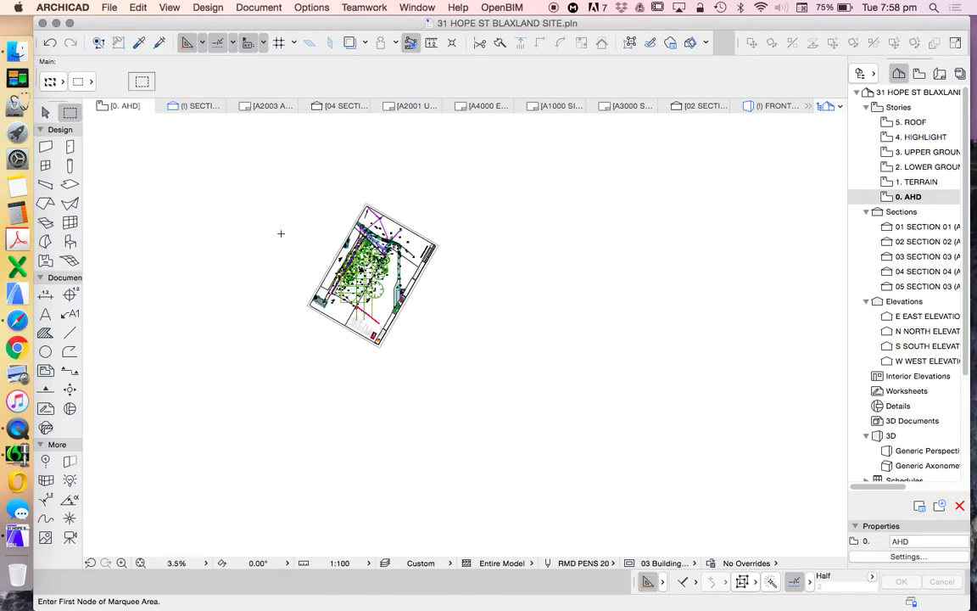
click(268, 176)
click(467, 375)
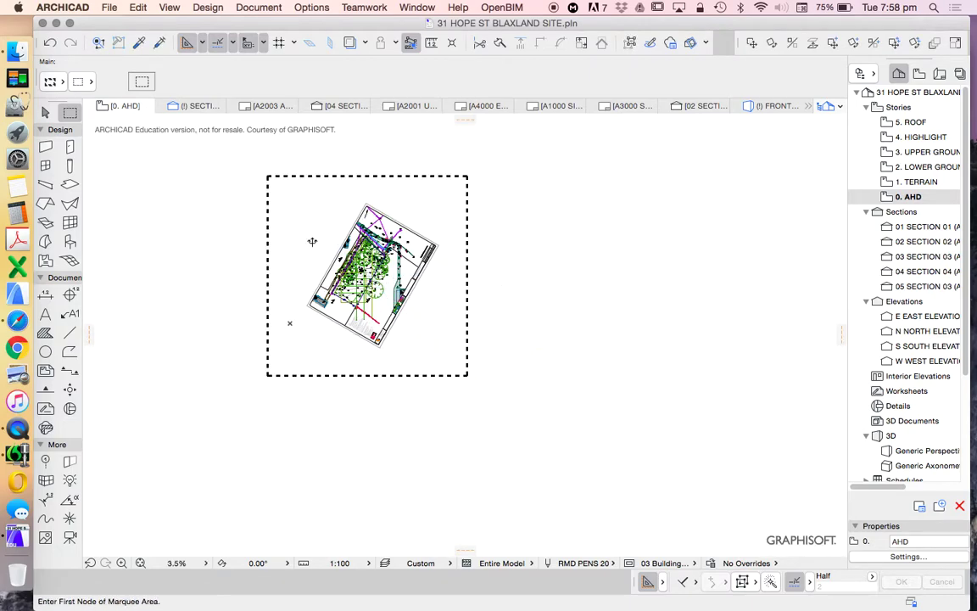
On the 1. TERRAIN story, draw a larger rectangular marquee around the site
click(914, 183)
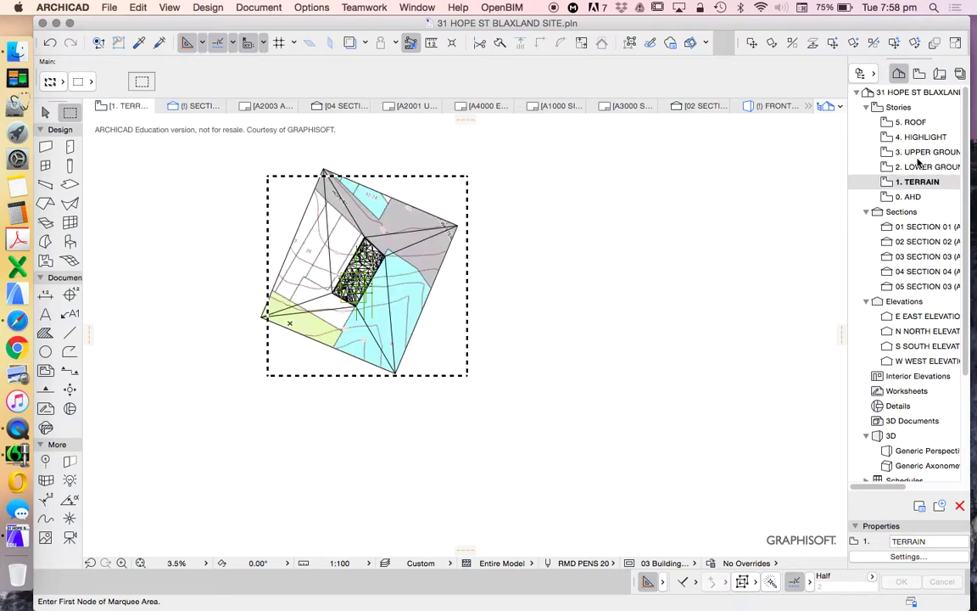
click(229, 147)
click(500, 392)
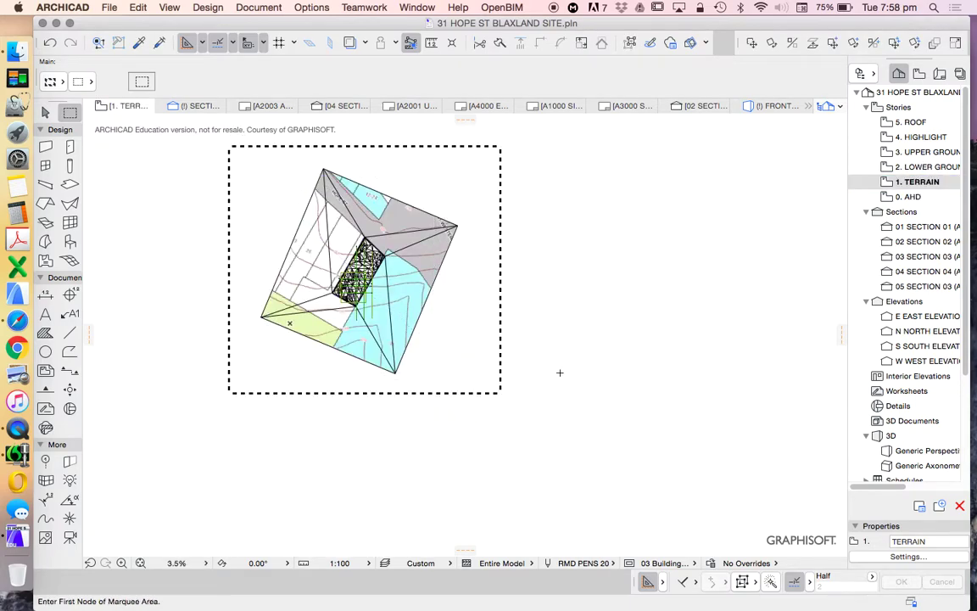
Step through the upper ground, 4. HIGHLIGHT and 5. ROOF stories, ending on 2. LOWER GROUND
click(923, 167)
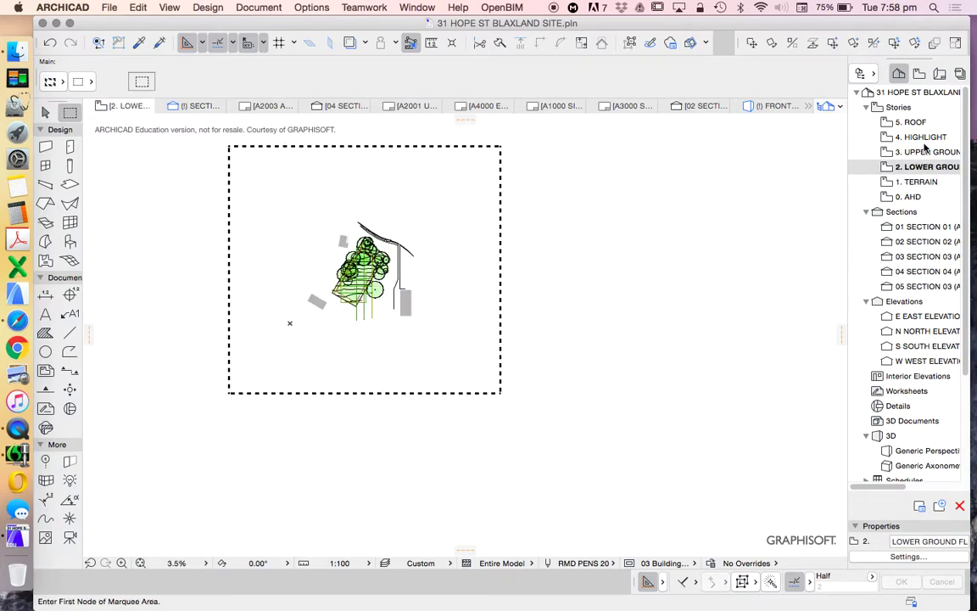
click(917, 152)
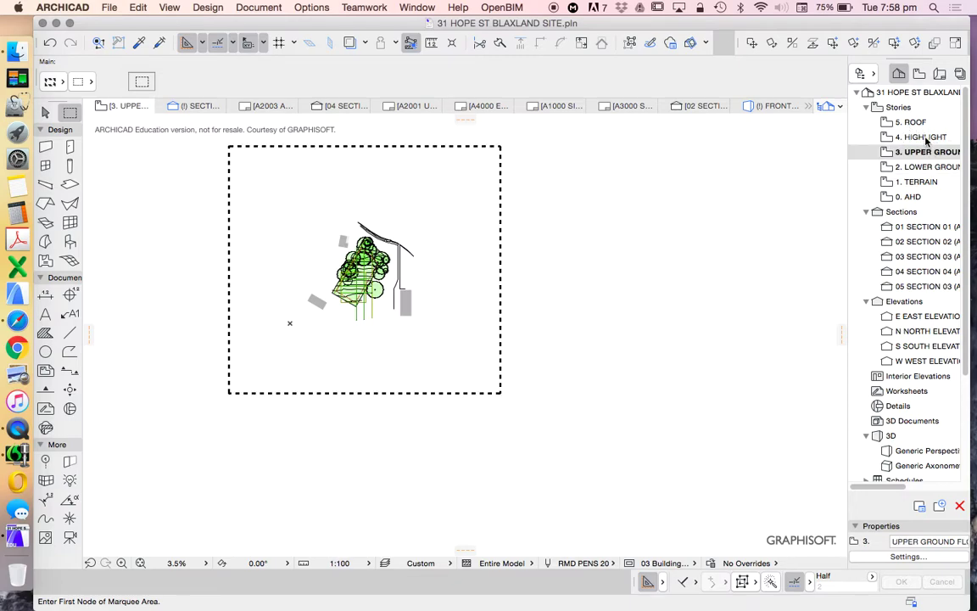
click(918, 138)
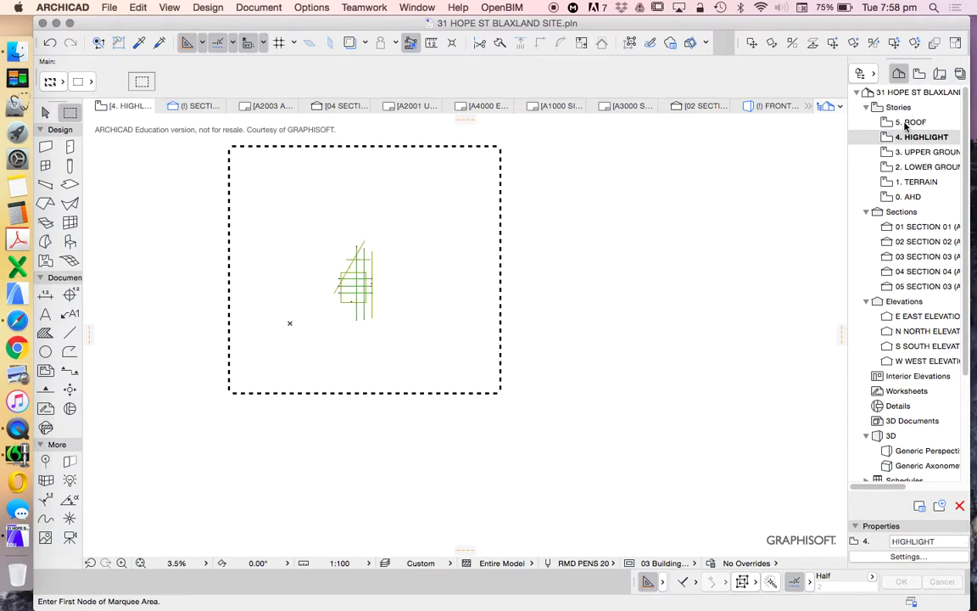
click(912, 122)
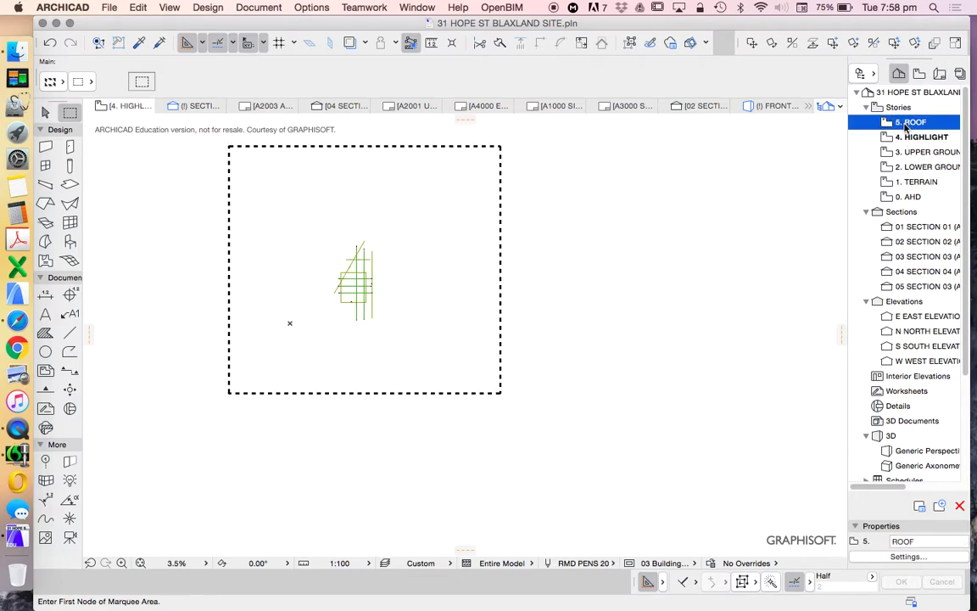
click(920, 166)
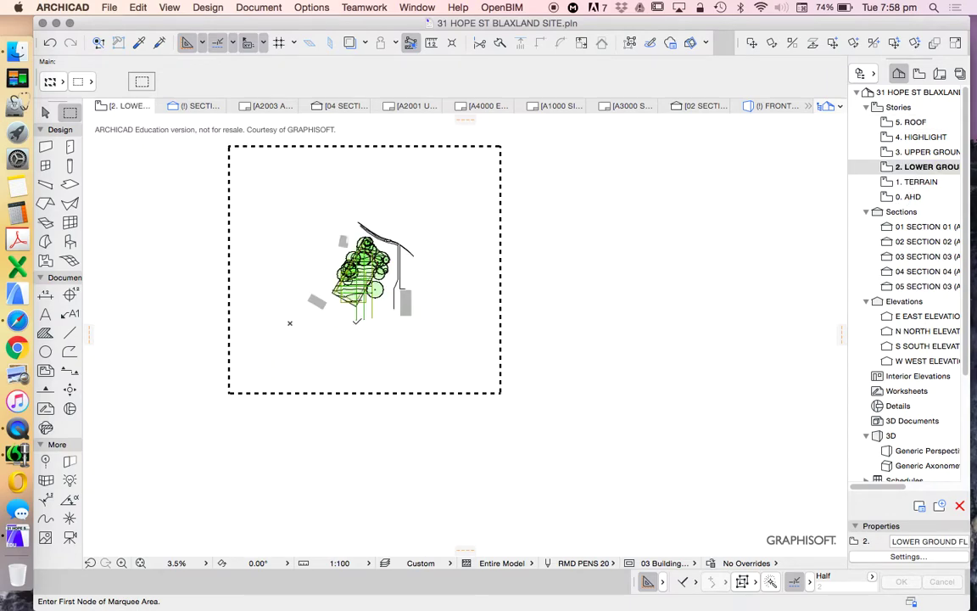
scroll(326, 315, up, 3)
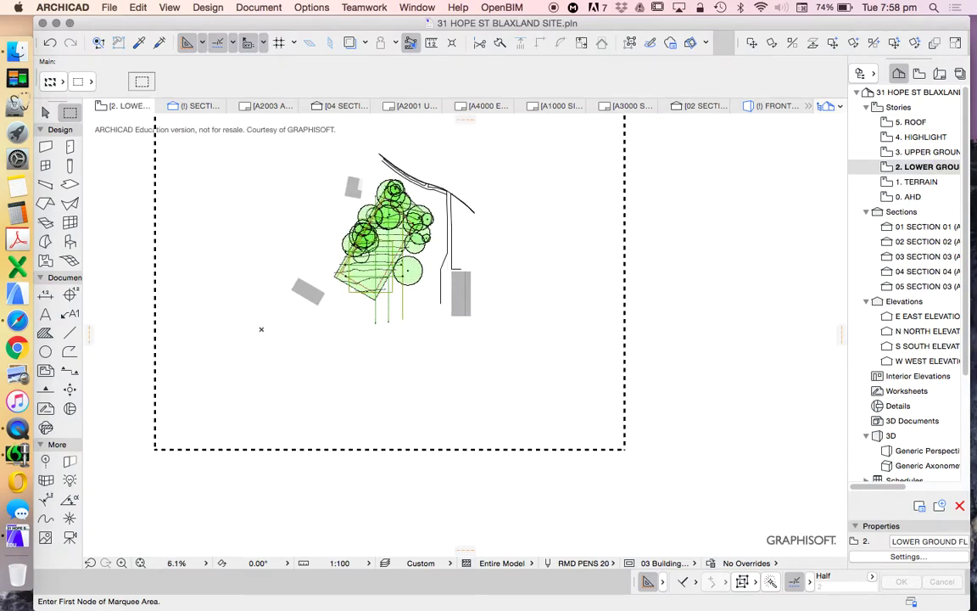
scroll(504, 291, down, 2)
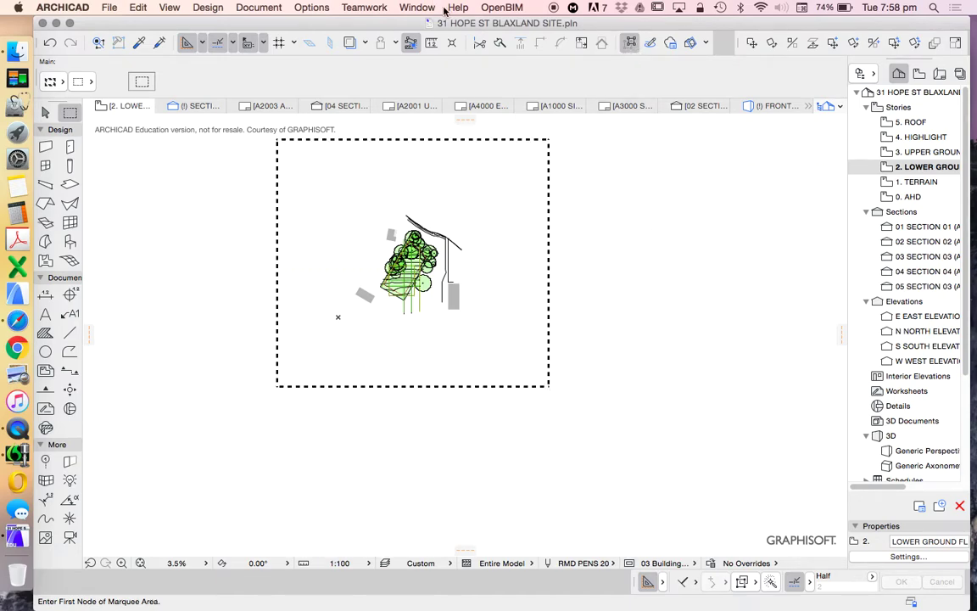
click(312, 7)
mouse_move(356, 22)
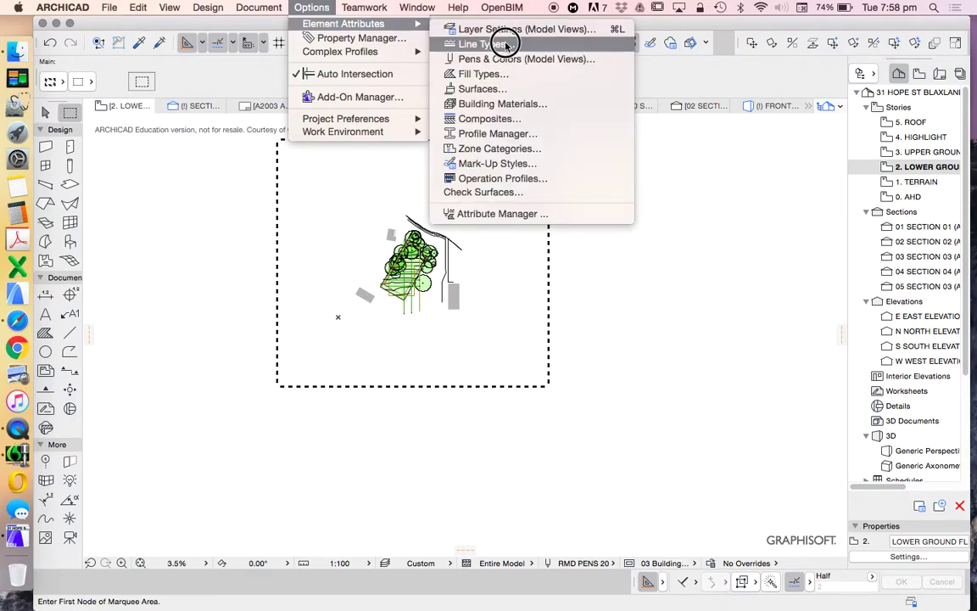
click(505, 30)
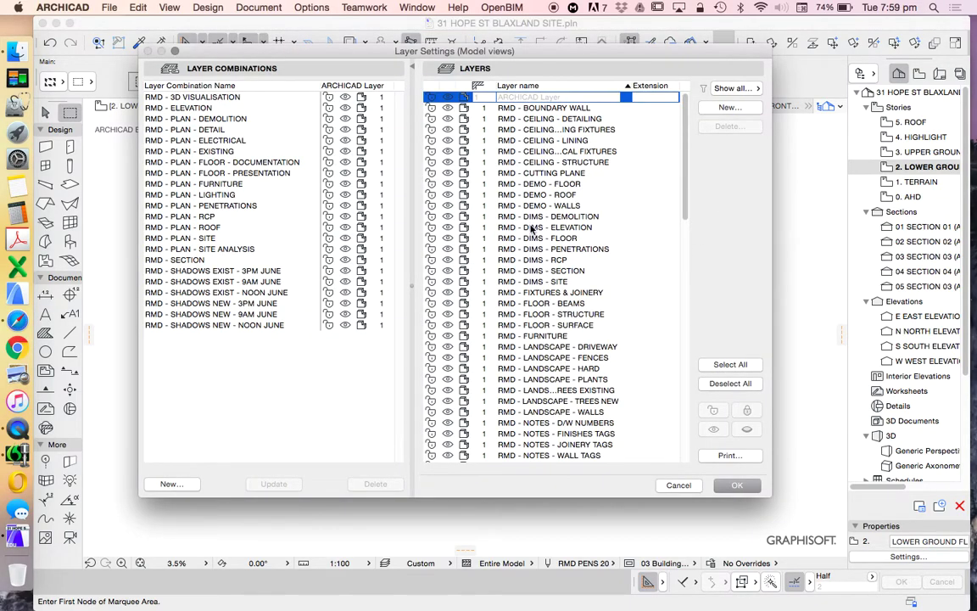
click(730, 364)
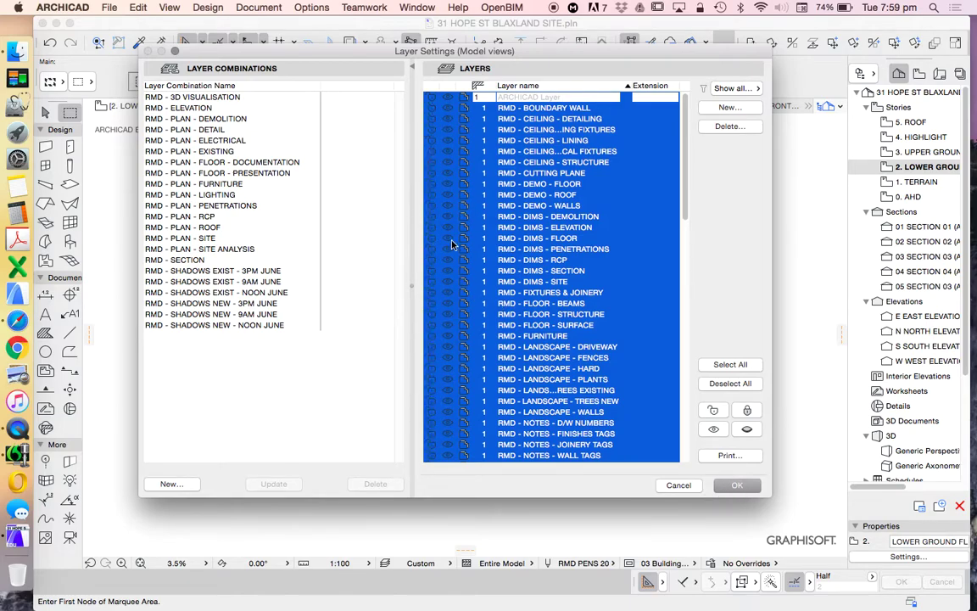
click(739, 487)
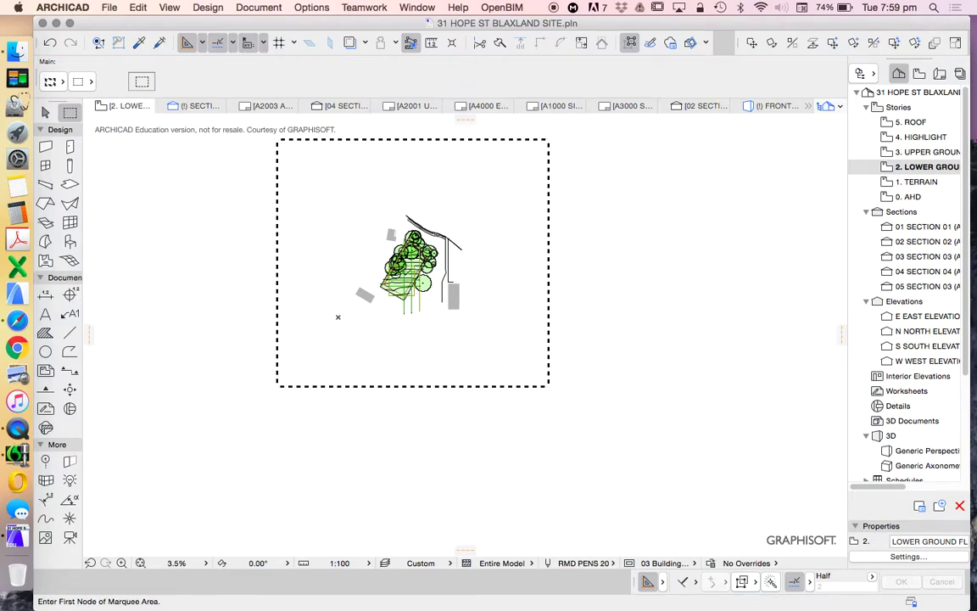
scroll(431, 272, up, 4)
scroll(431, 273, down, 3)
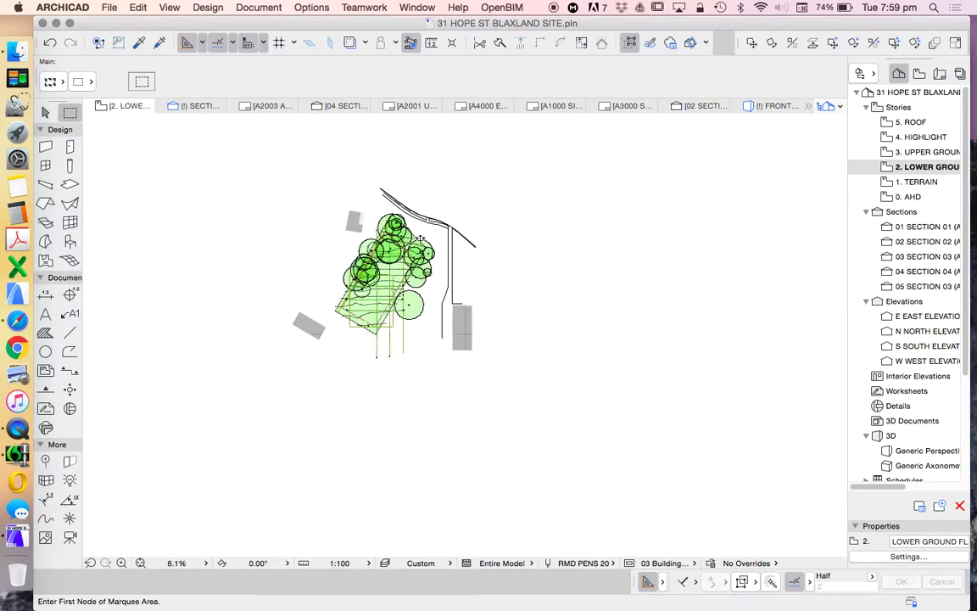
scroll(309, 323, up, 1)
scroll(400, 280, up, 2)
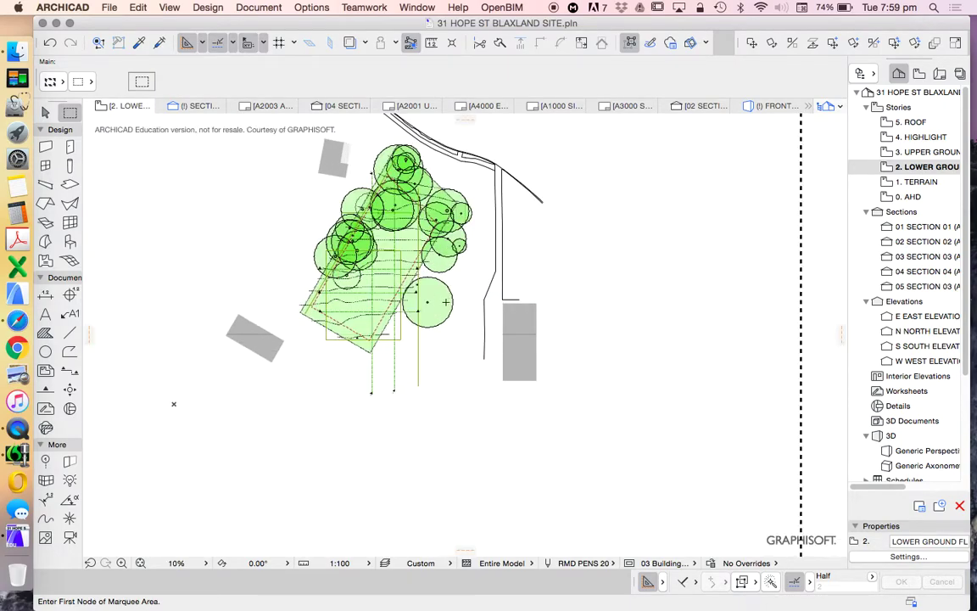
scroll(481, 251, down, 4)
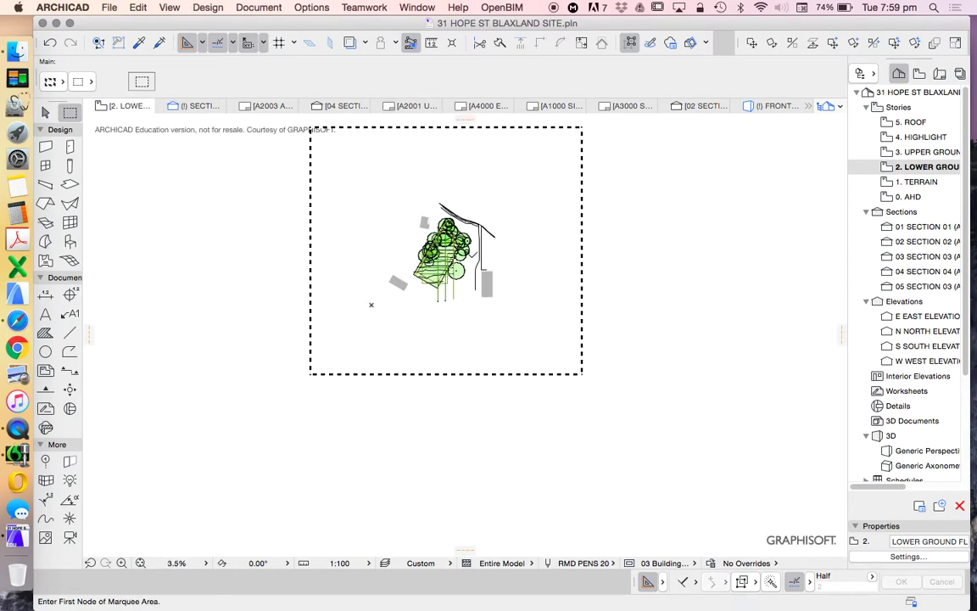
scroll(473, 254, up, 2)
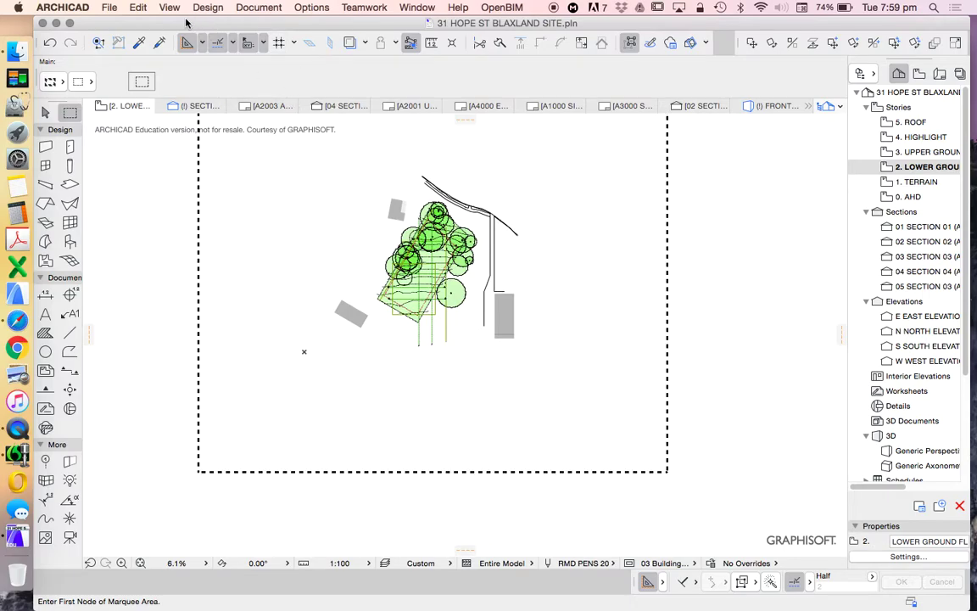
Rotate the marquee contents about -59.93° around the polygon's lower corner so its edge lies horizontal
click(136, 8)
mouse_move(152, 244)
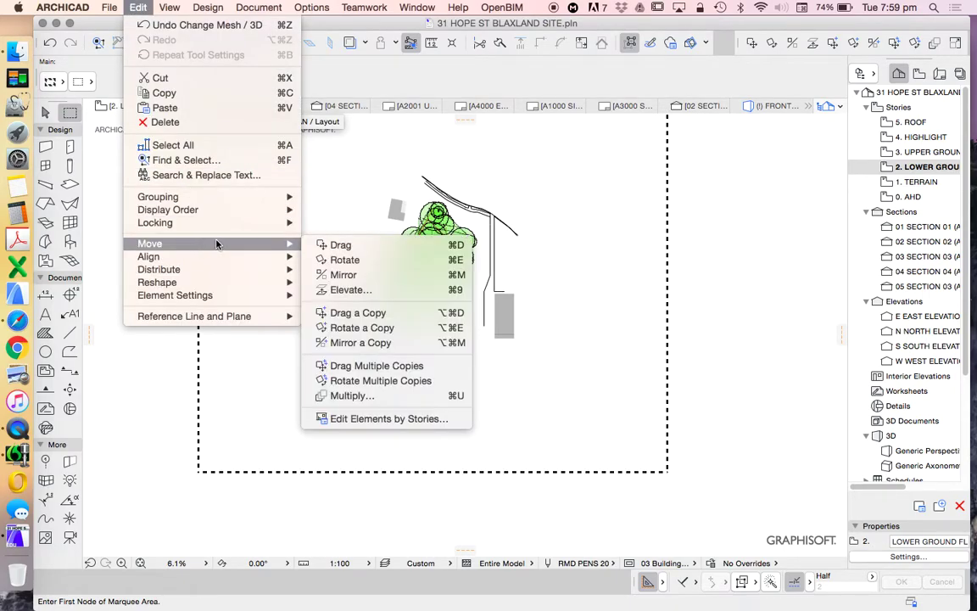
click(343, 260)
scroll(418, 331, up, 15)
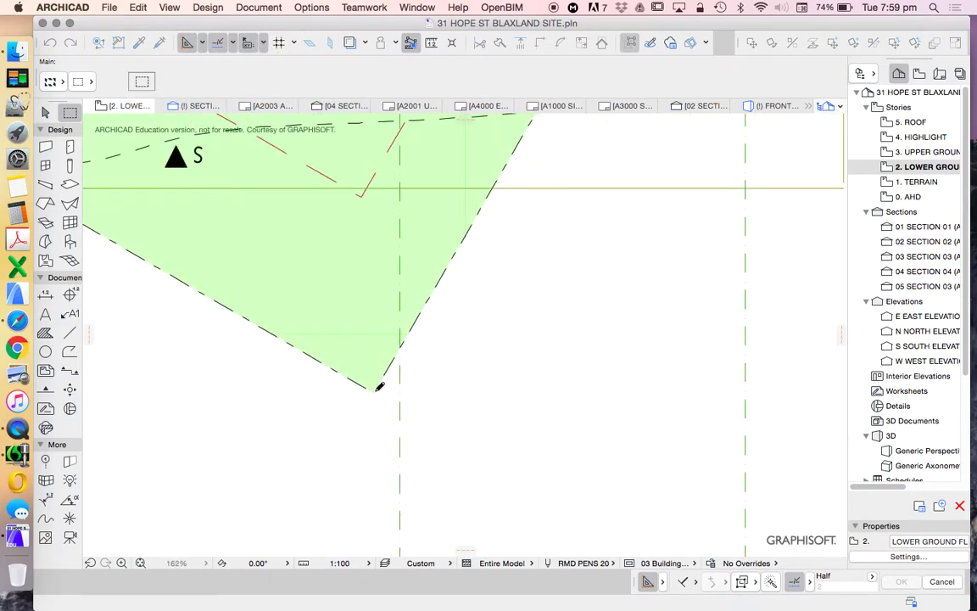
click(375, 390)
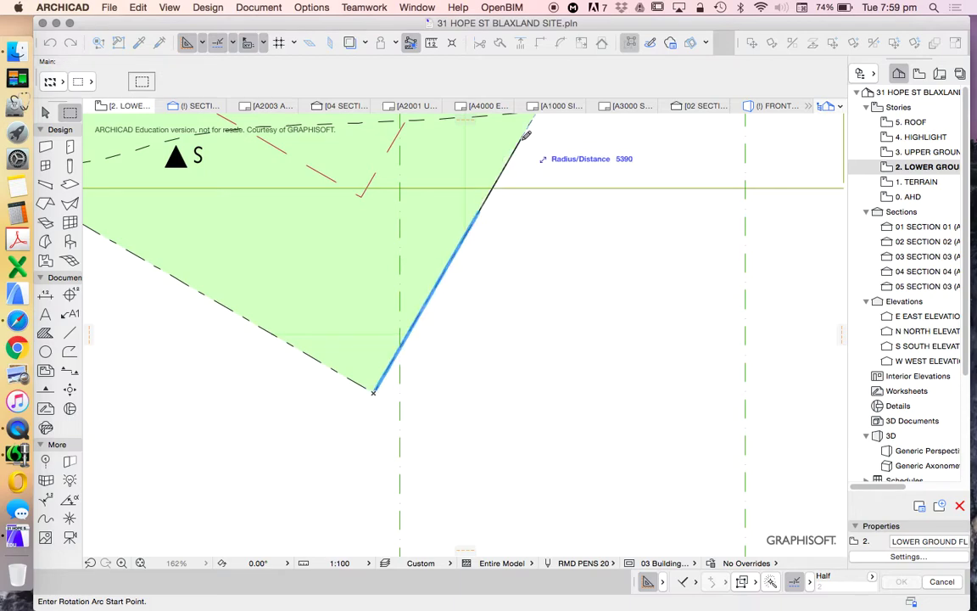
click(524, 137)
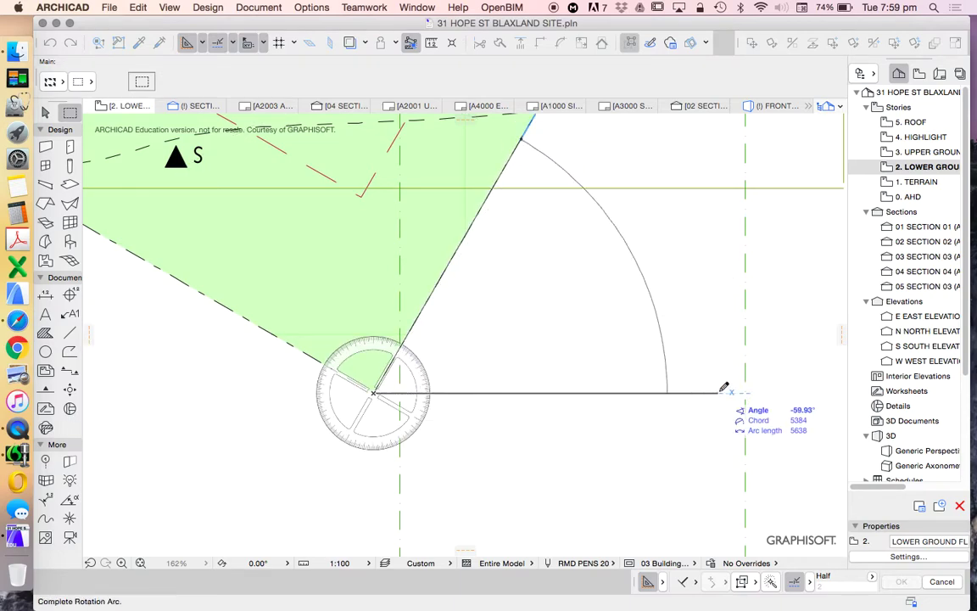
click(794, 393)
scroll(401, 379, down, 10)
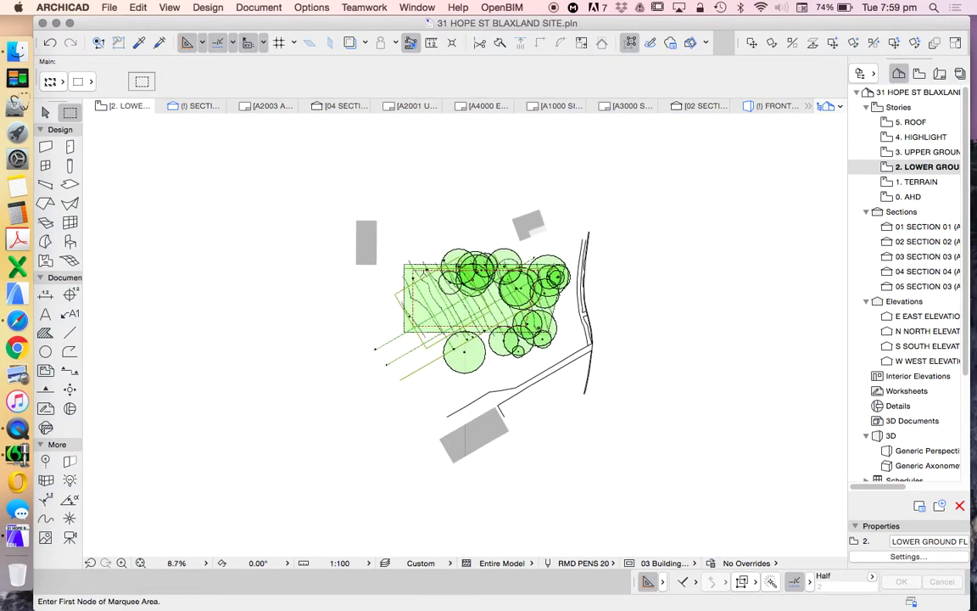
scroll(422, 267, down, 3)
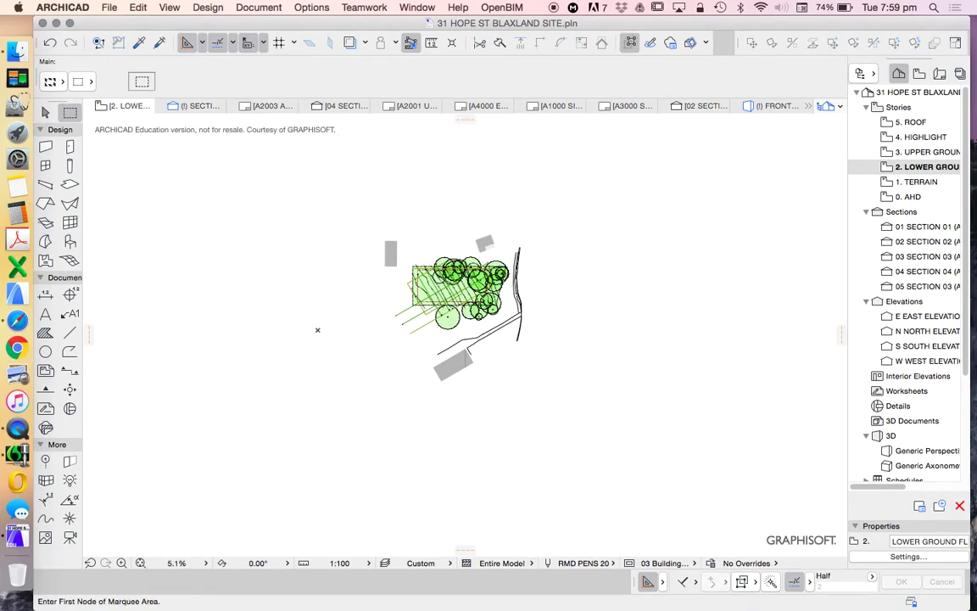
Open the 0. AHD story and zoom in on the survey sheet's TRUE NORTH arrow
scroll(485, 305, up, 2)
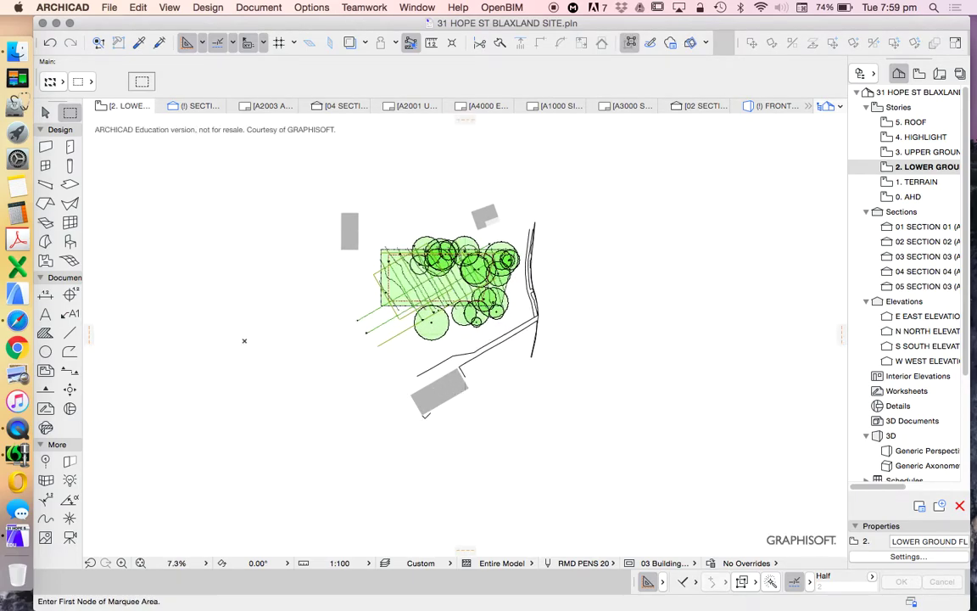
scroll(440, 284, up, 3)
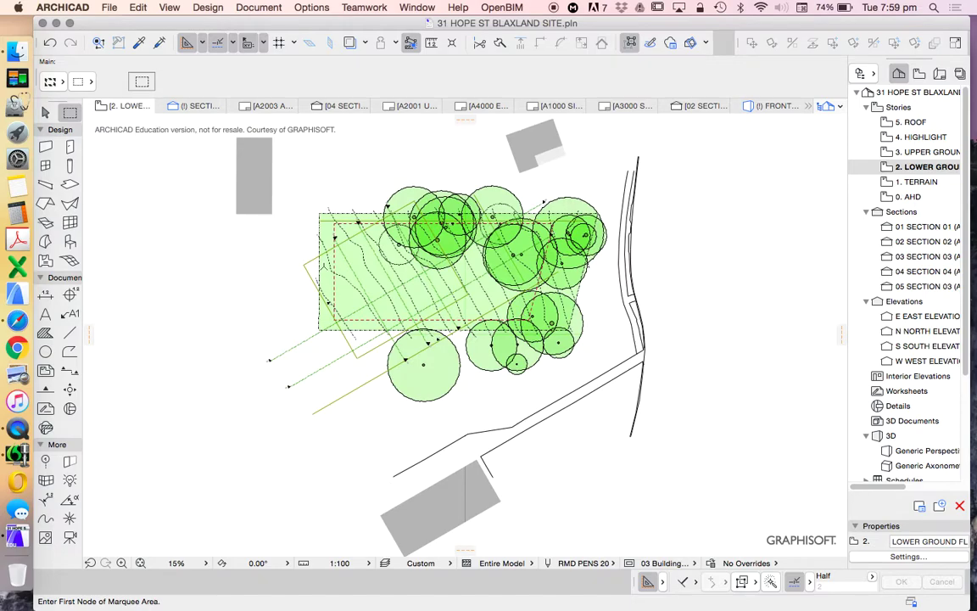
scroll(447, 275, down, 5)
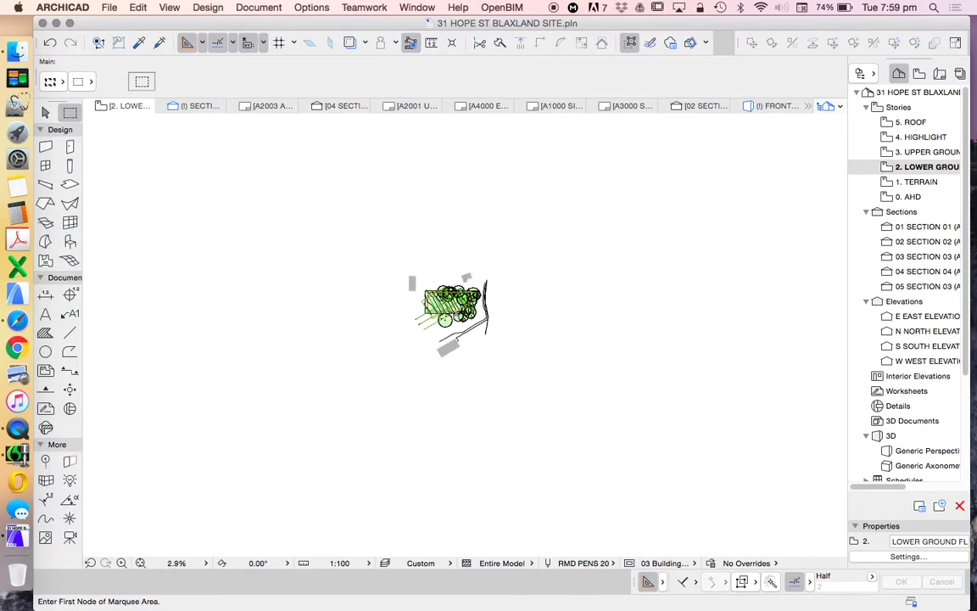
double_click(906, 197)
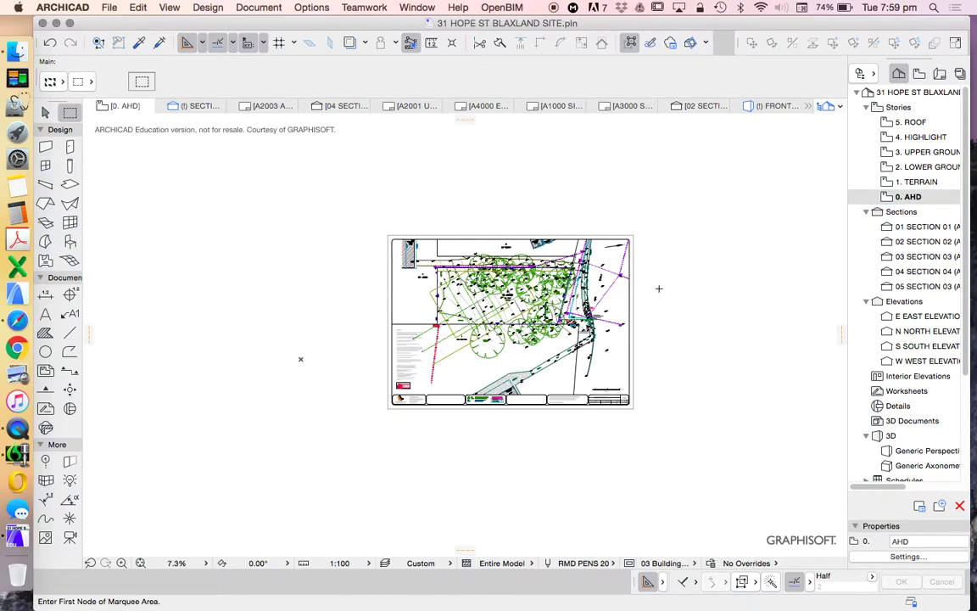
scroll(300, 359, up, 5)
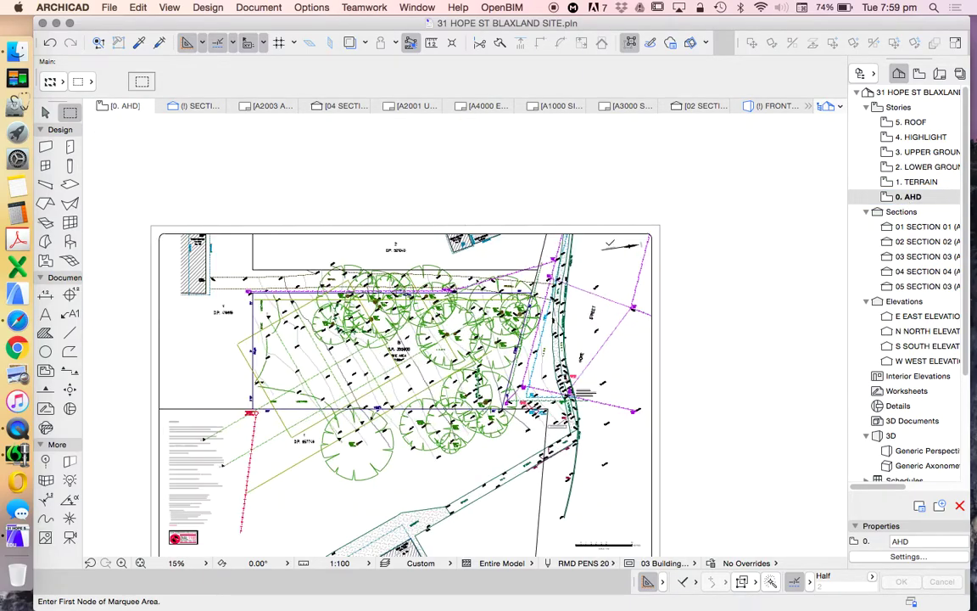
scroll(300, 358, up, 3)
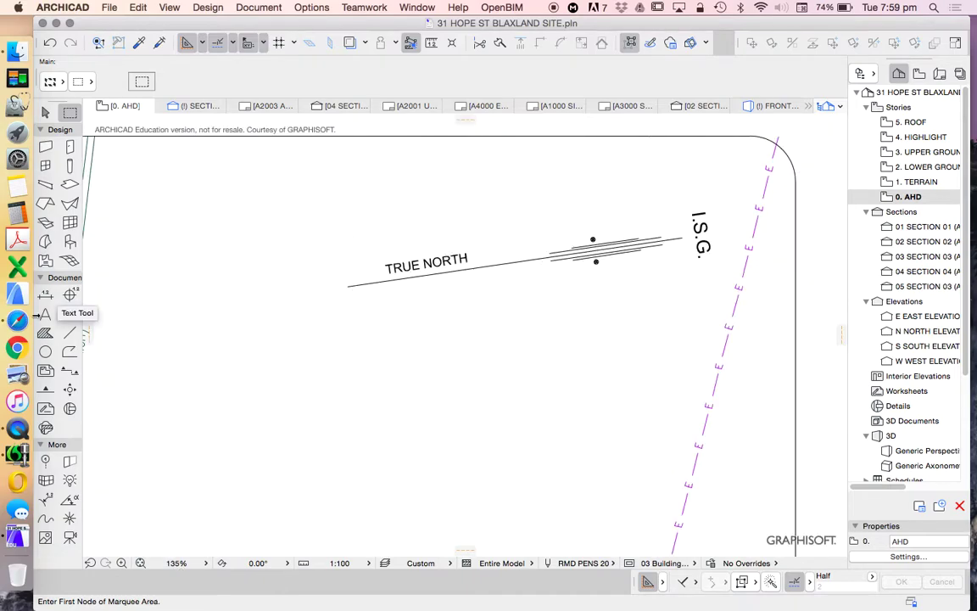
click(69, 332)
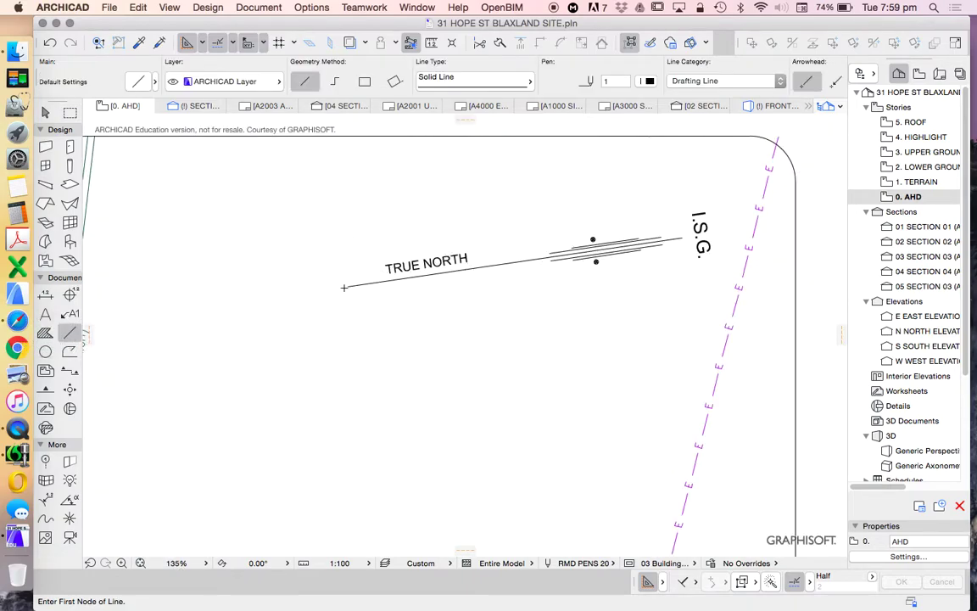
click(346, 286)
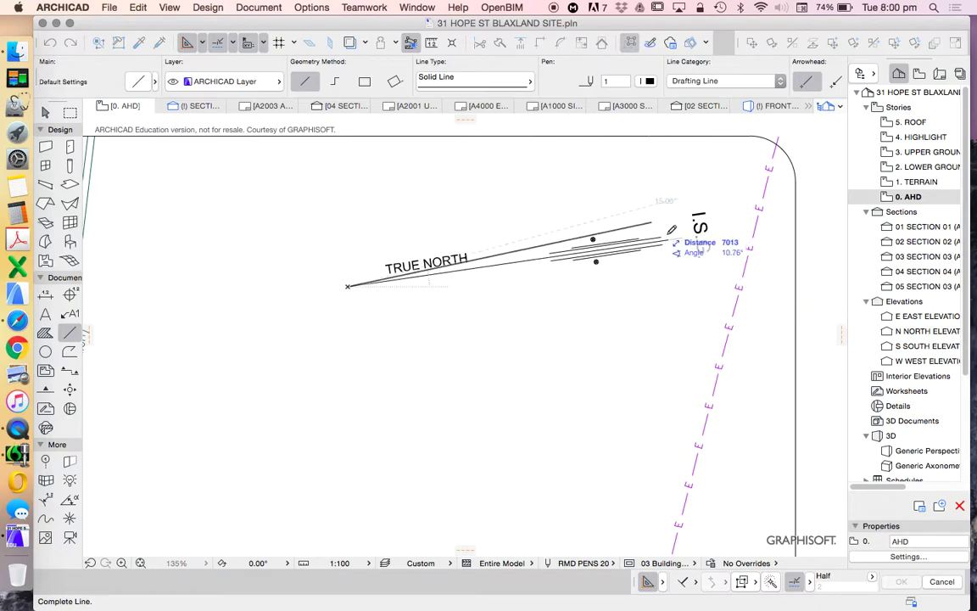
scroll(716, 280, down, 3)
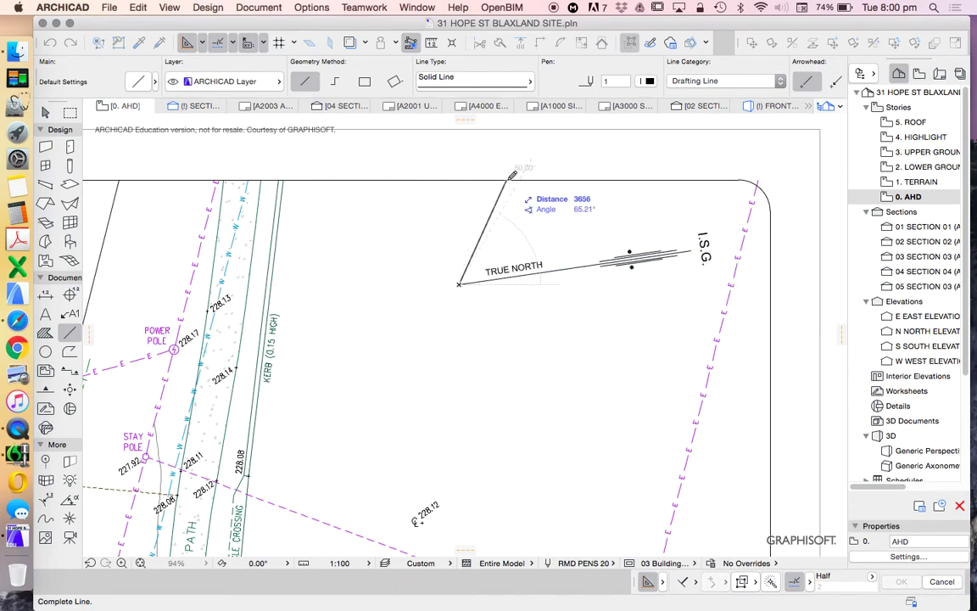
key(Escape)
scroll(508, 178, down, 10)
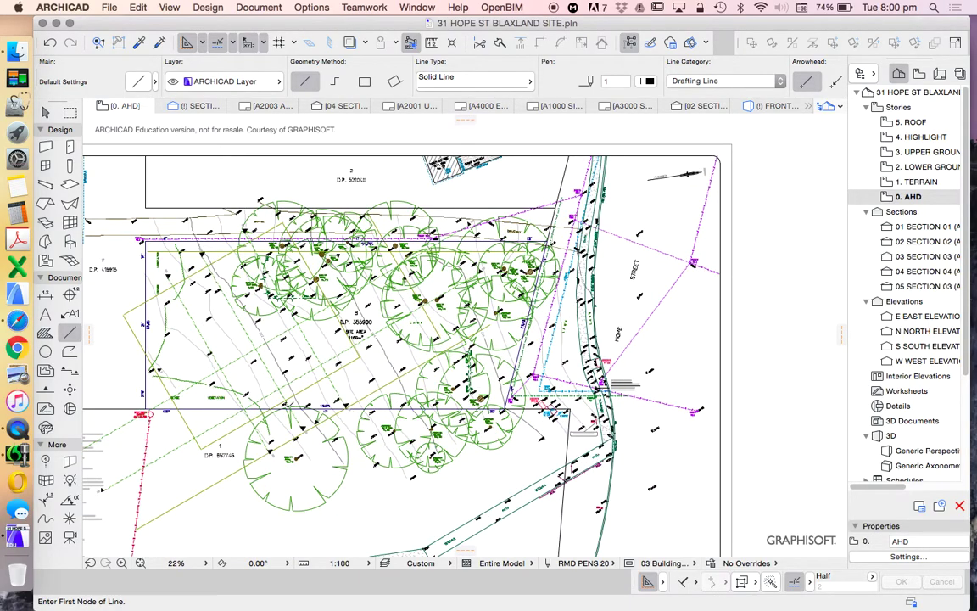
scroll(407, 347, down, 2)
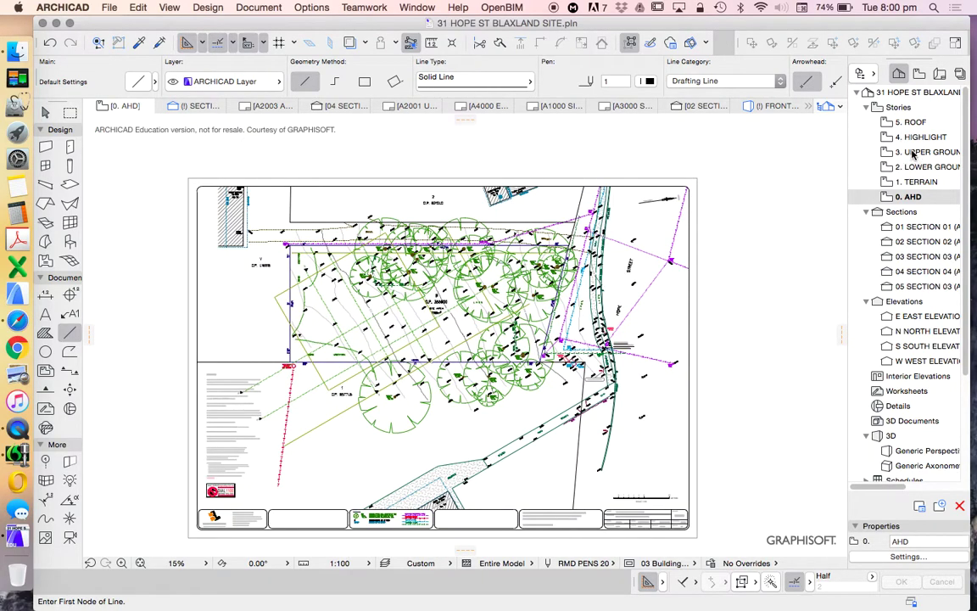
double_click(913, 154)
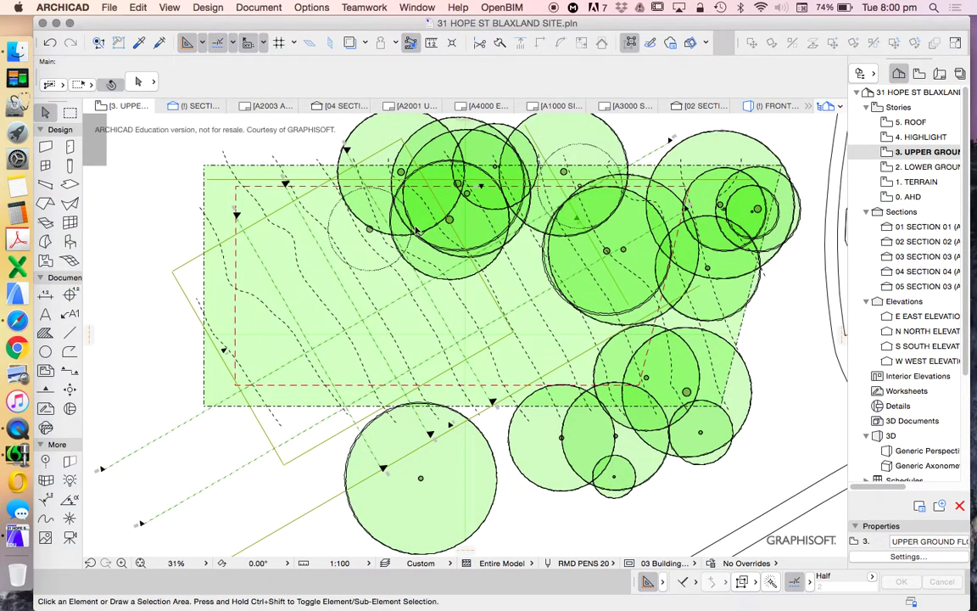
Select the east elevation marker with its range, plus SECTION 01, 02, 03 and another section line
scroll(417, 230, down, 1)
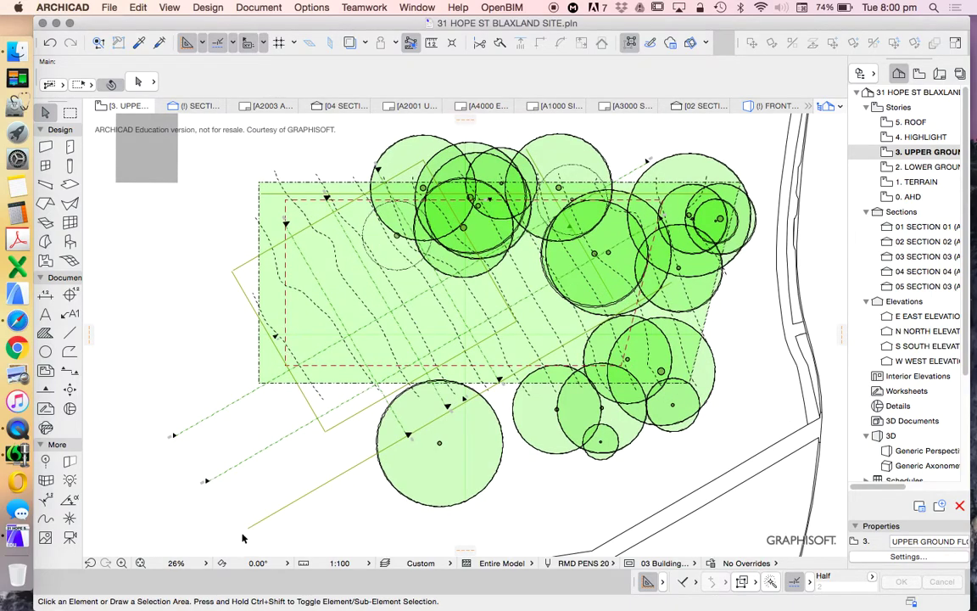
click(208, 480)
scroll(263, 222, up, 2)
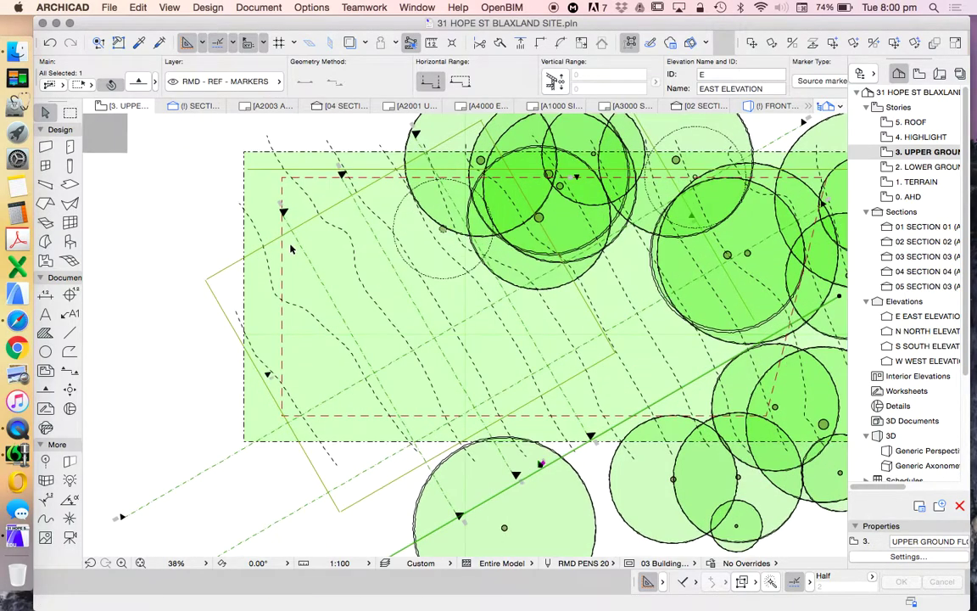
shift+click(206, 280)
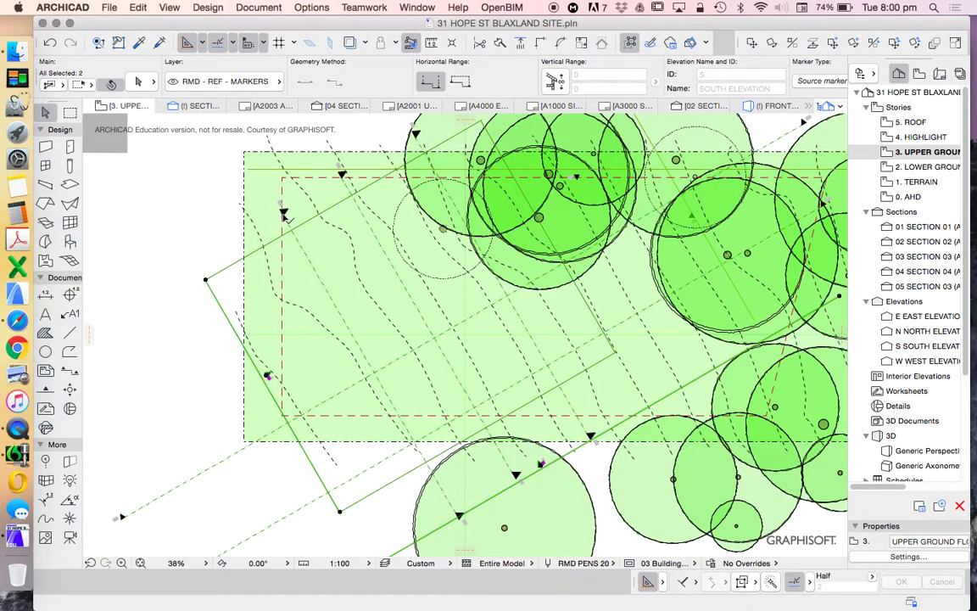
shift+click(283, 214)
shift+click(341, 173)
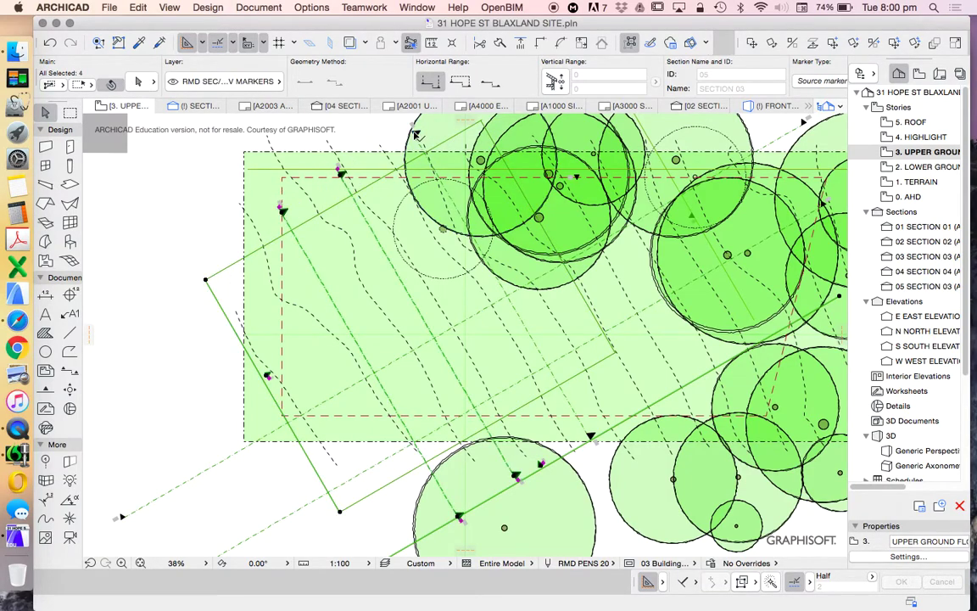
shift+click(416, 134)
scroll(420, 140, down, 5)
scroll(513, 195, up, 4)
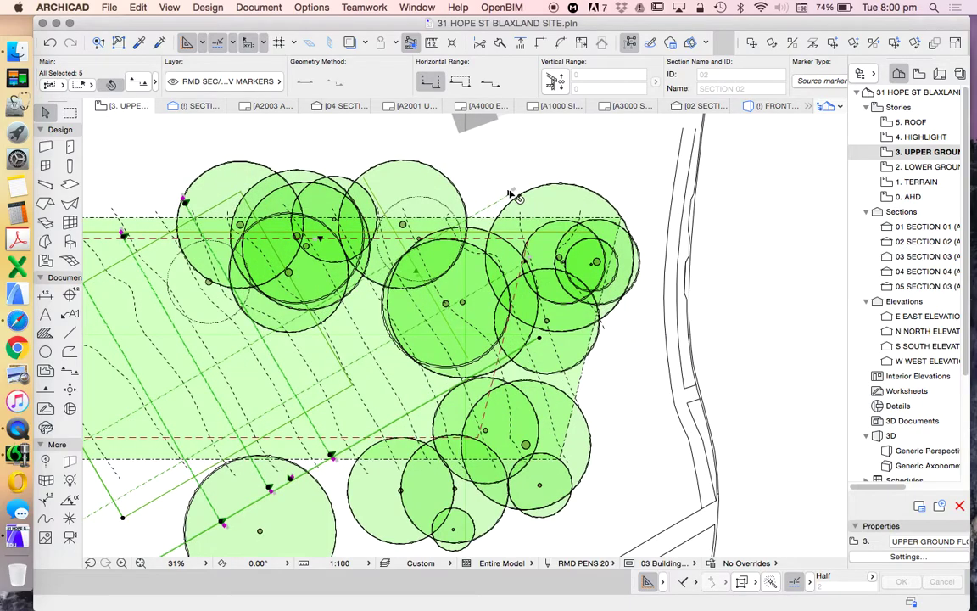
shift+click(466, 172)
scroll(467, 172, down, 3)
Drag the selected markers into the empty area left of the site
click(752, 43)
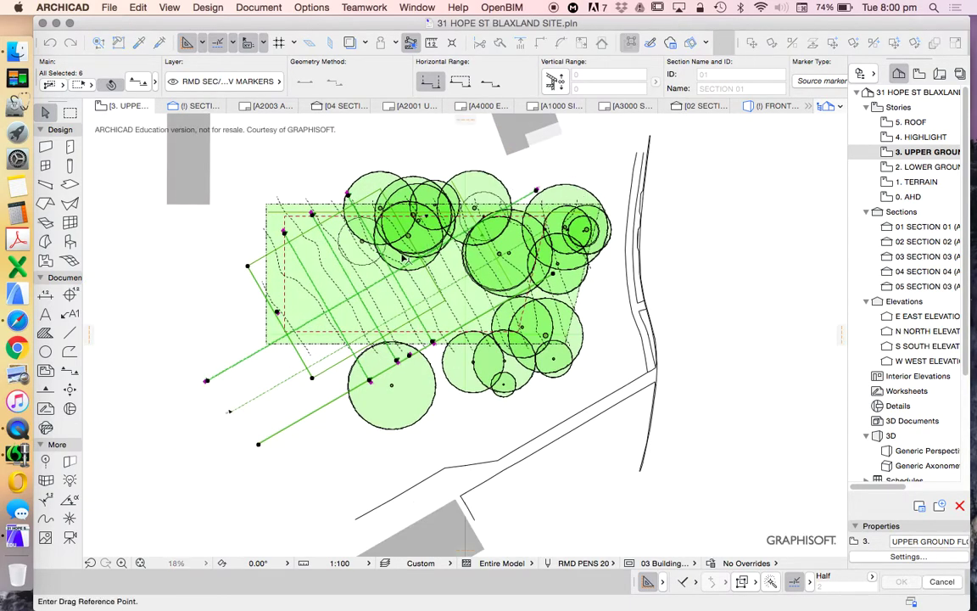
scroll(384, 306, down, 4)
click(383, 306)
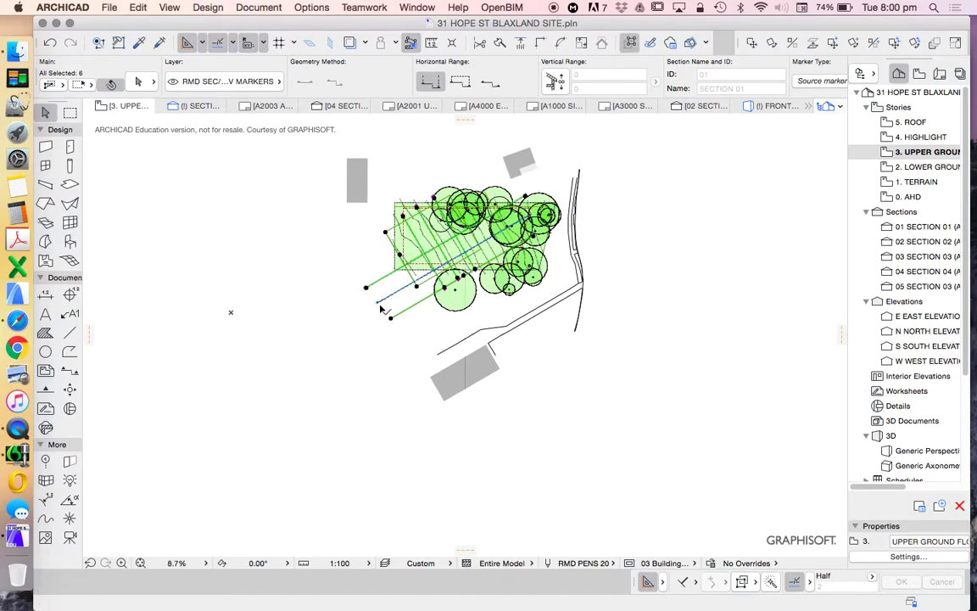
right_click(280, 222)
mouse_move(370, 395)
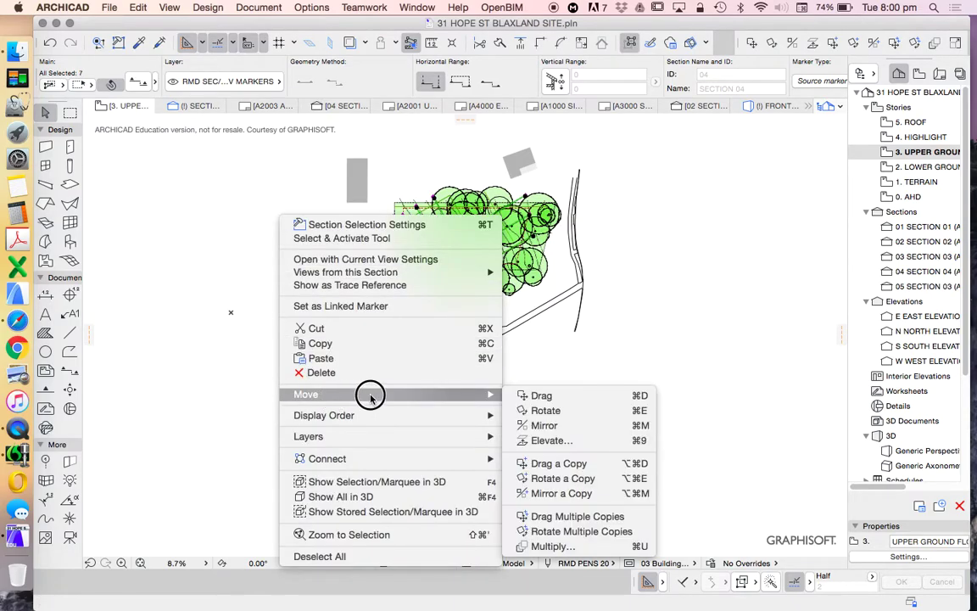
click(524, 395)
click(476, 270)
click(276, 343)
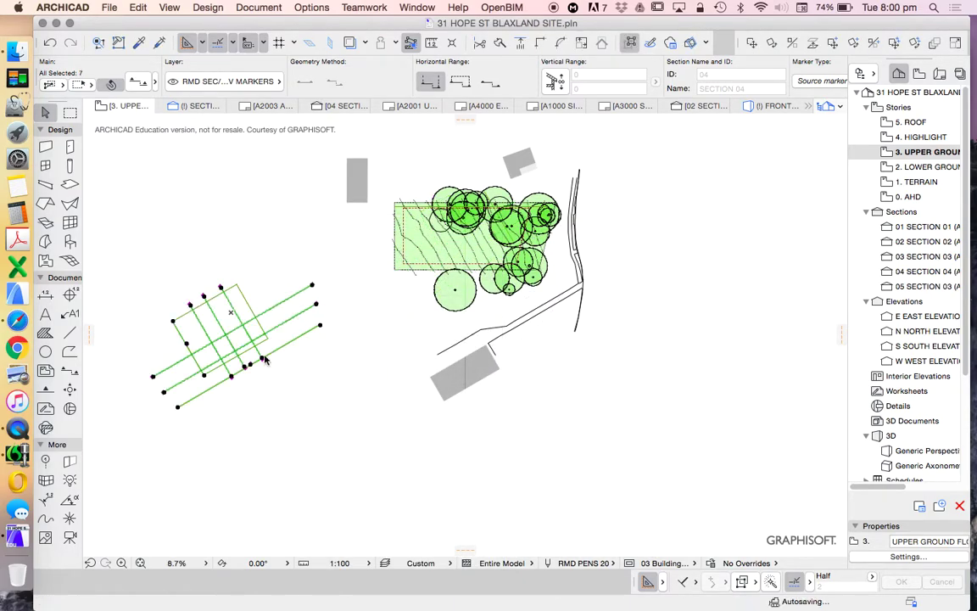
scroll(188, 321, up, 3)
scroll(188, 321, up, 5)
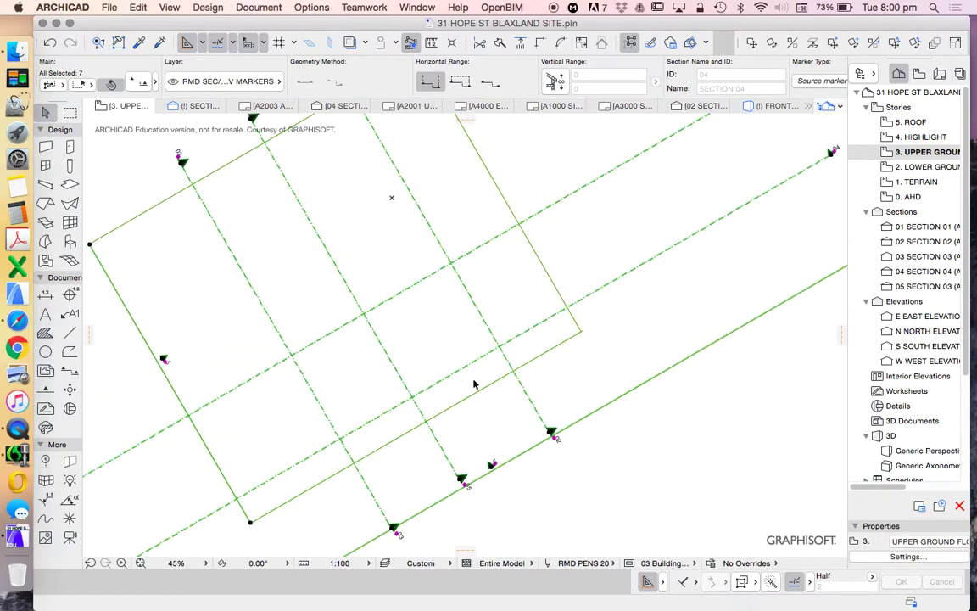
scroll(364, 334, down, 5)
scroll(343, 357, down, 2)
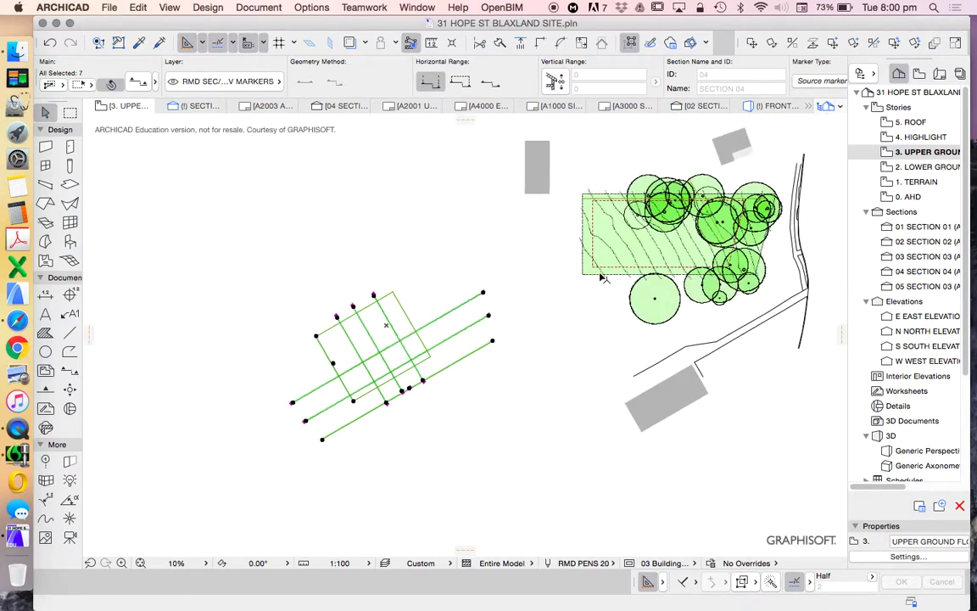
scroll(417, 275, up, 8)
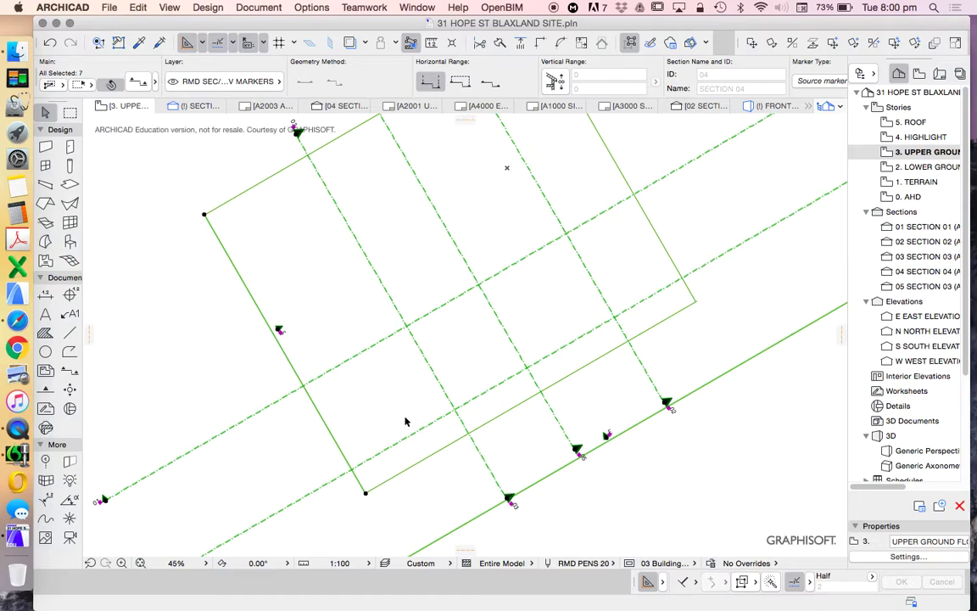
Rotate the selected markers about the rectangle's corner so they sit square to the page, then deselect
click(774, 45)
scroll(508, 357, down, 2)
scroll(492, 407, up, 2)
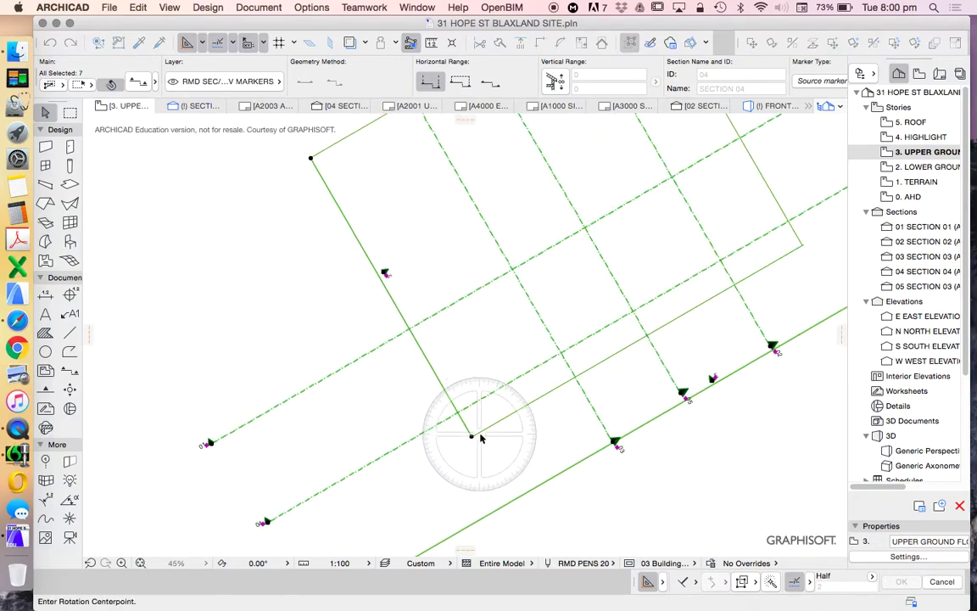
click(472, 436)
click(312, 158)
click(162, 436)
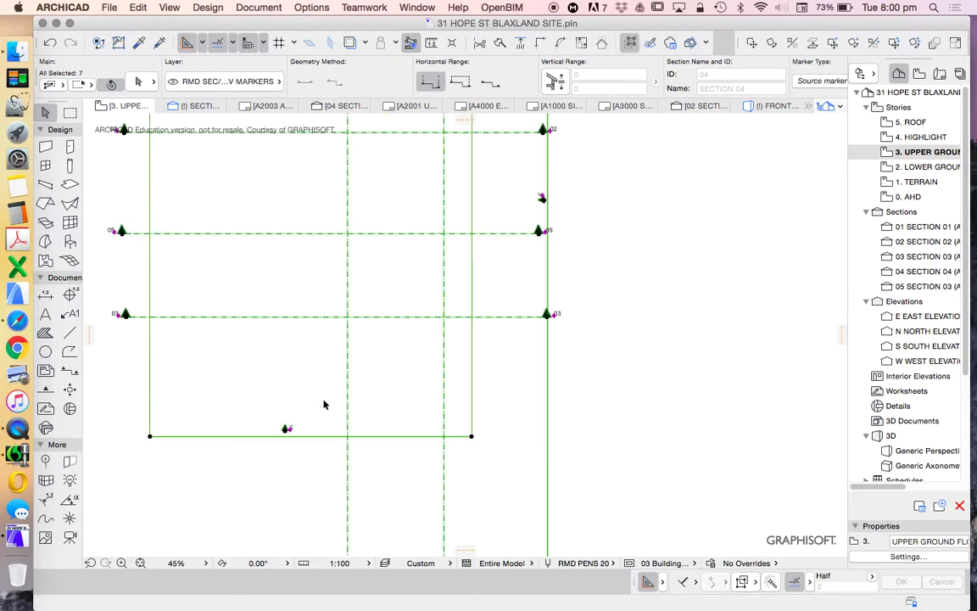
scroll(323, 405, down, 5)
scroll(354, 380, up, 3)
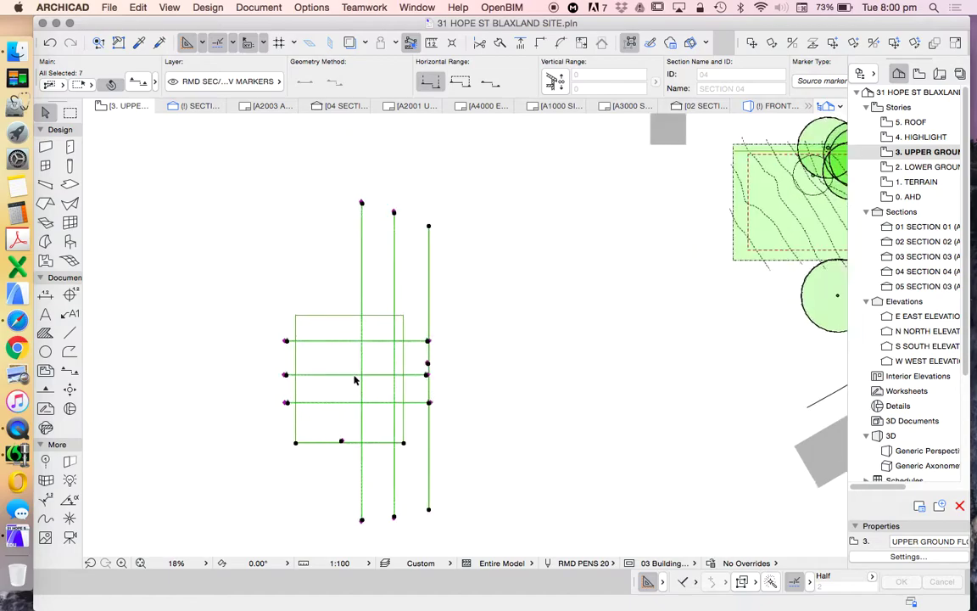
scroll(424, 398, up, 5)
key(Escape)
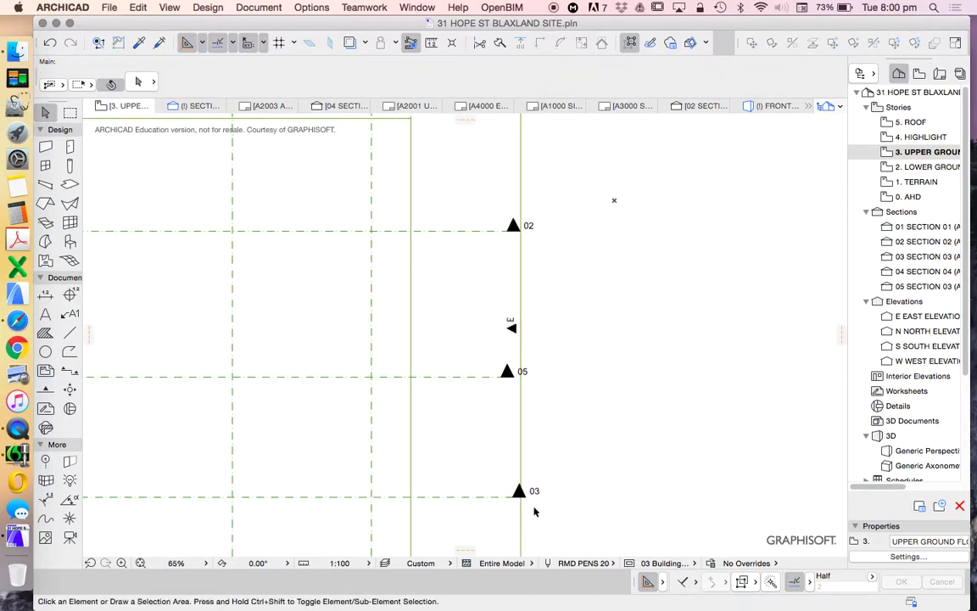
Zoom in on the grid rectangle and its East Elevation marker
scroll(534, 511, down, 5)
scroll(486, 207, up, 3)
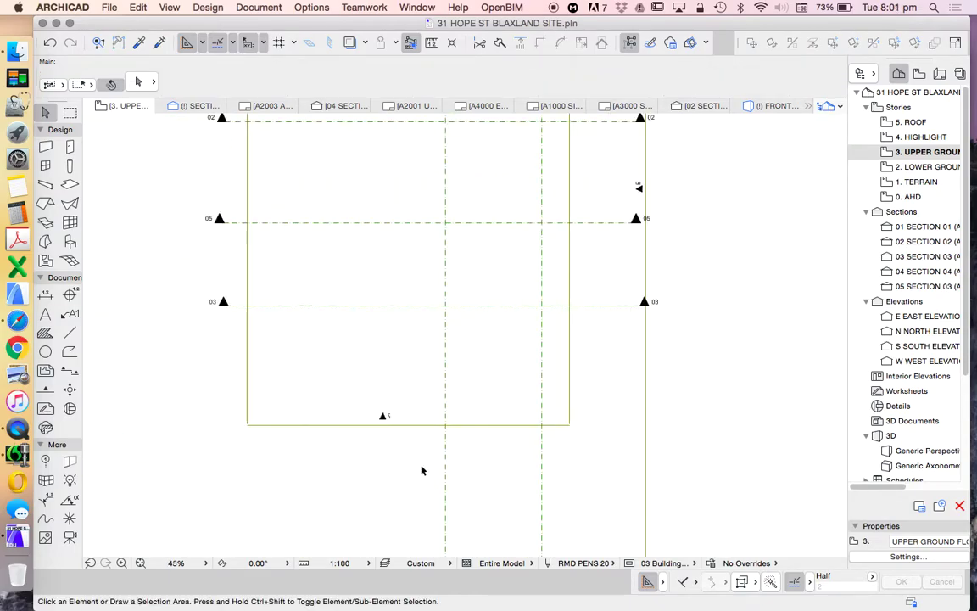
scroll(398, 447, up, 1)
scroll(382, 393, down, 6)
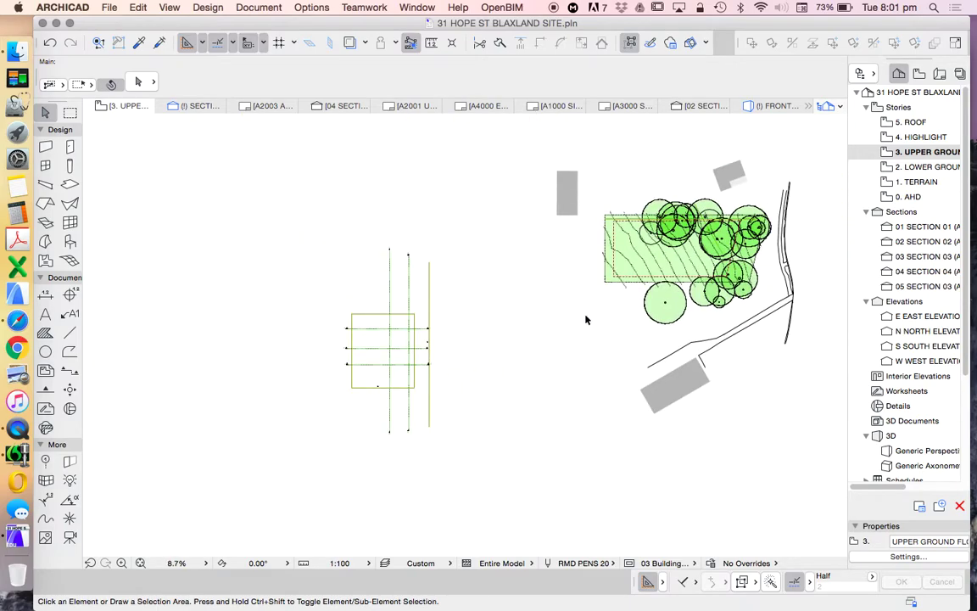
scroll(390, 386, up, 5)
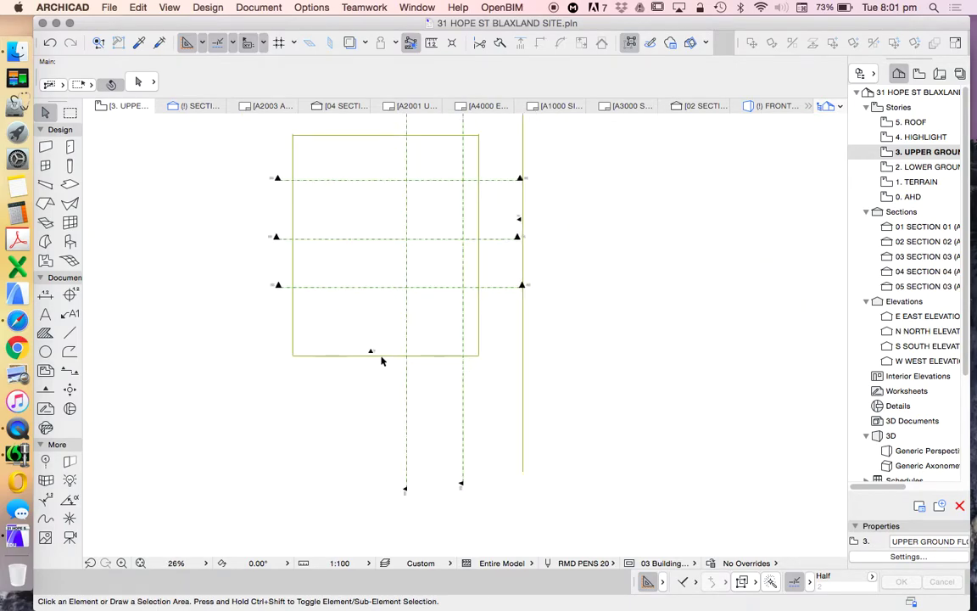
scroll(500, 246, up, 2)
scroll(475, 288, down, 3)
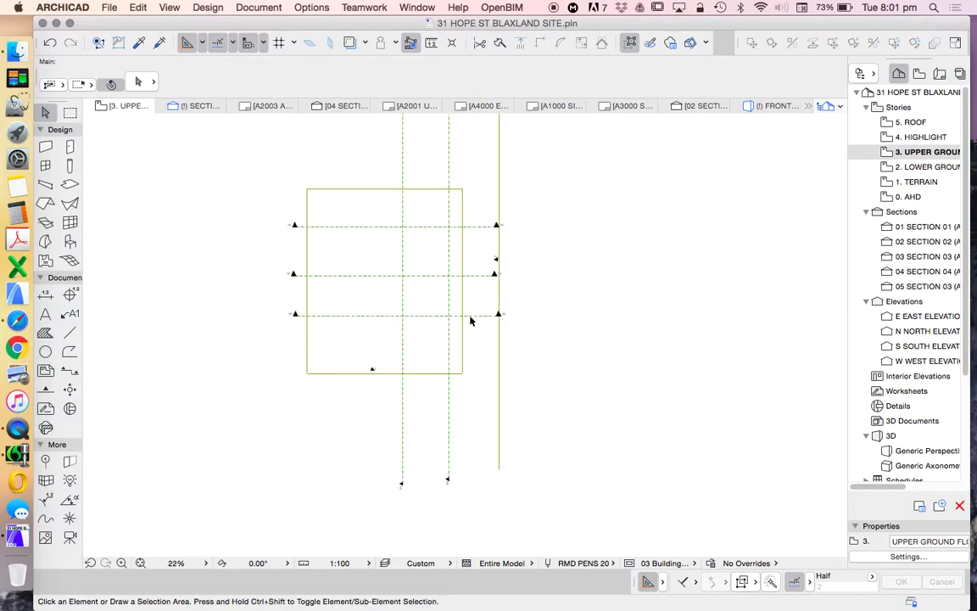
scroll(488, 262, up, 2)
Drag the East Elevation marker beside the site's east boundary, then open 0. AHD
click(502, 262)
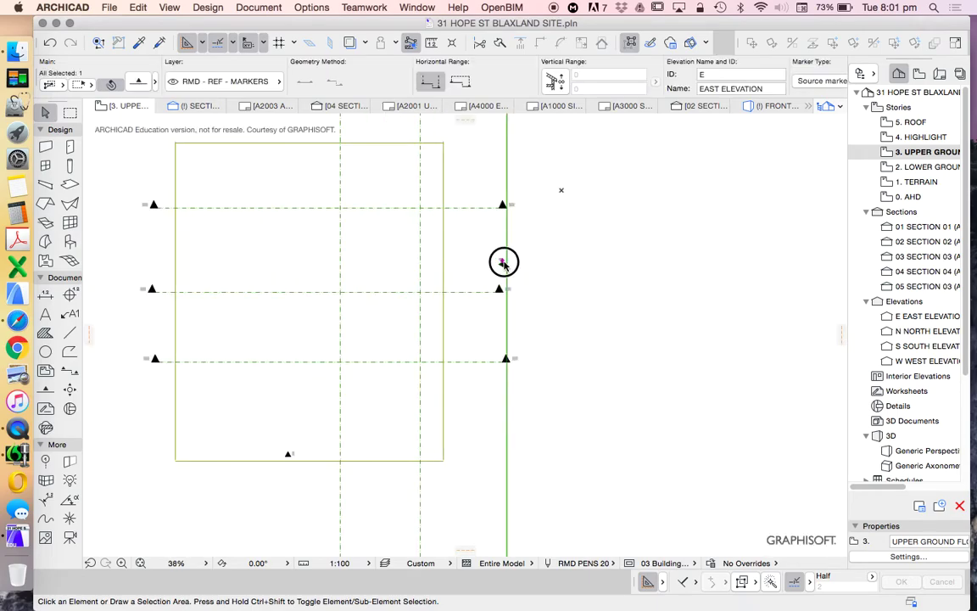
click(504, 263)
scroll(510, 291, down, 1)
scroll(507, 280, up, 4)
scroll(465, 312, down, 10)
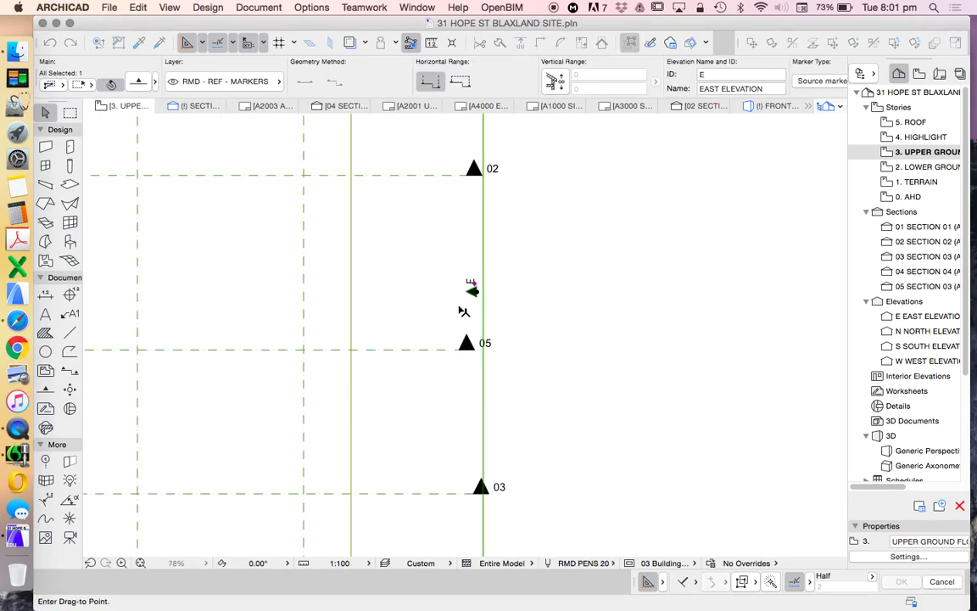
scroll(555, 301, up, 8)
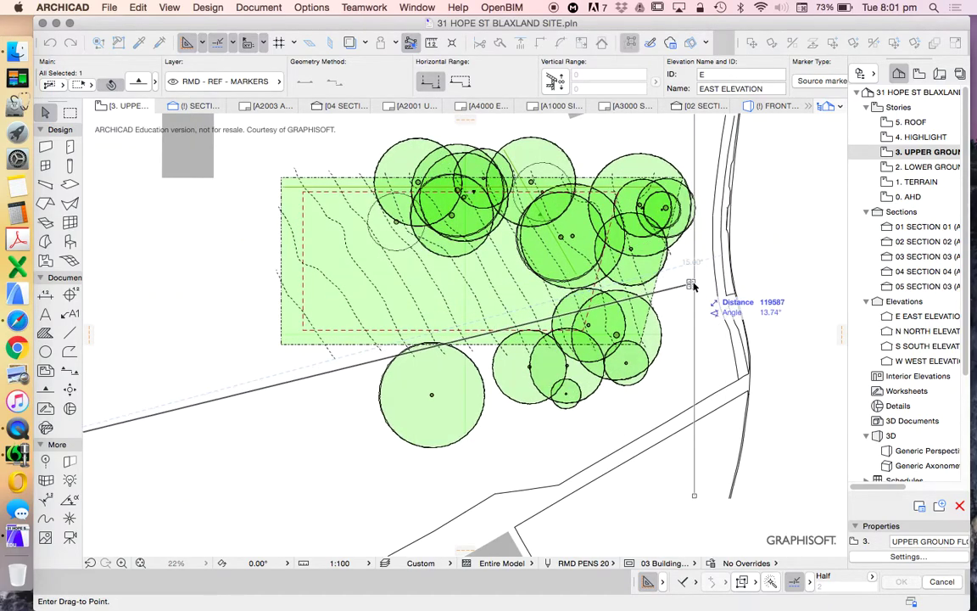
click(698, 289)
scroll(702, 136, up, 2)
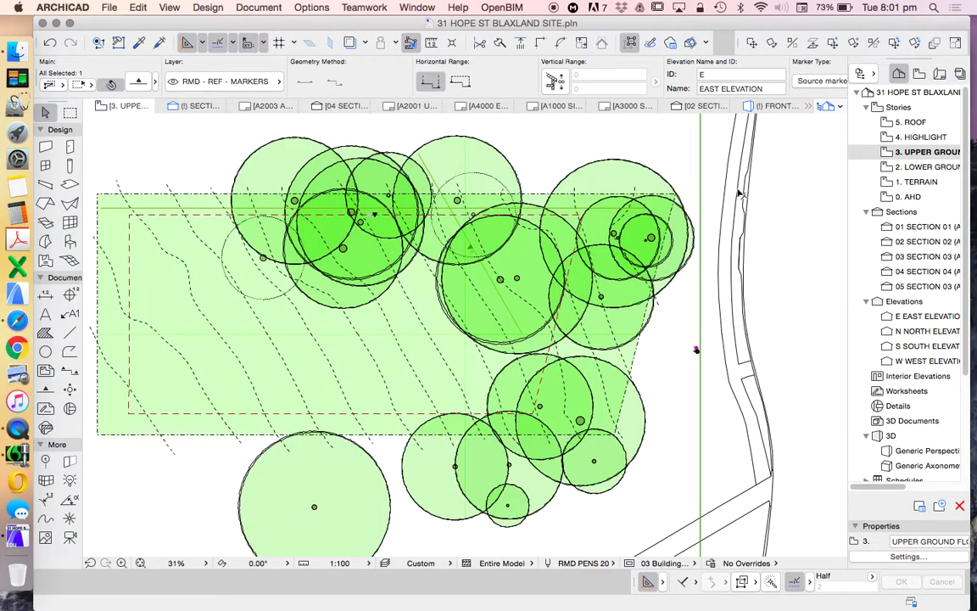
double_click(908, 197)
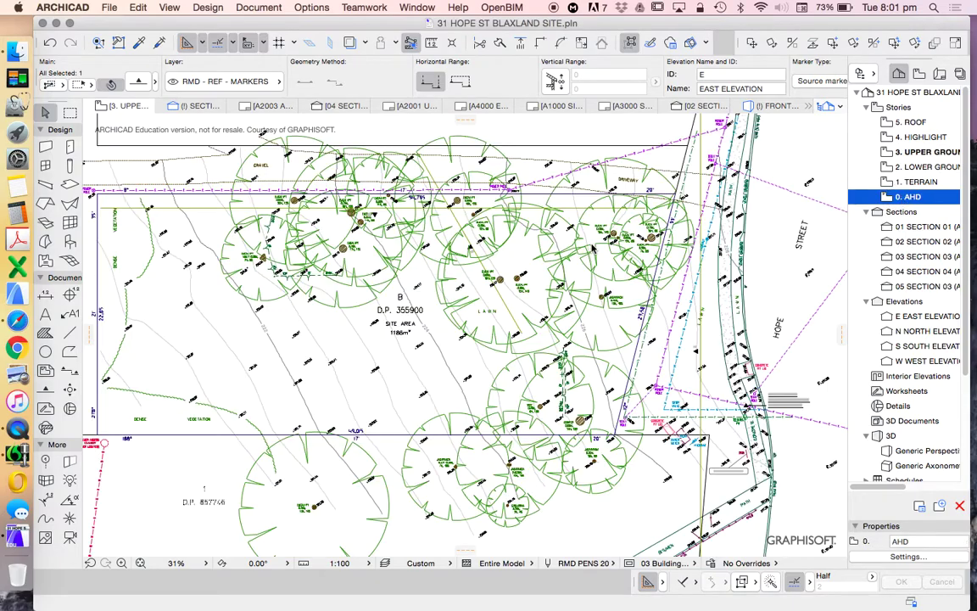
Draw two trial lines along the TRUE NORTH arrow with the Line tool
click(69, 333)
scroll(767, 180, up, 5)
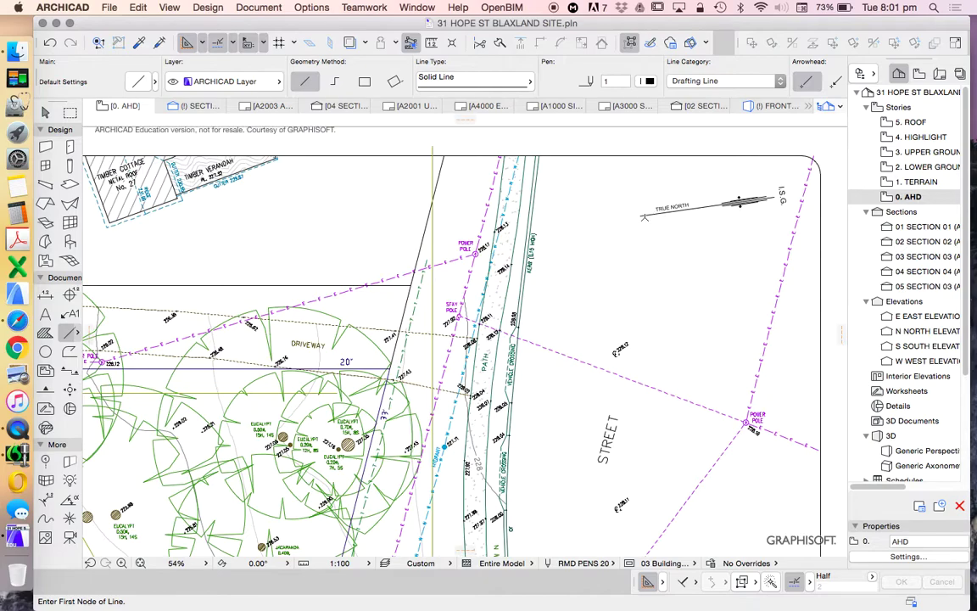
click(583, 197)
scroll(731, 195, up, 4)
click(729, 196)
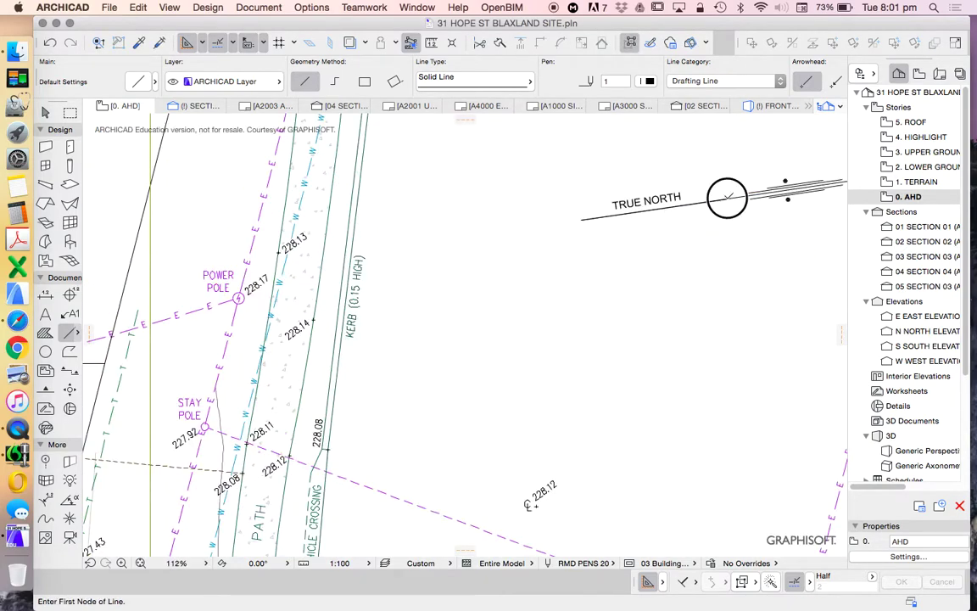
click(706, 232)
click(727, 197)
Delete both trial lines and return to the 2. LOWER GROUND story plan
key(super+a)
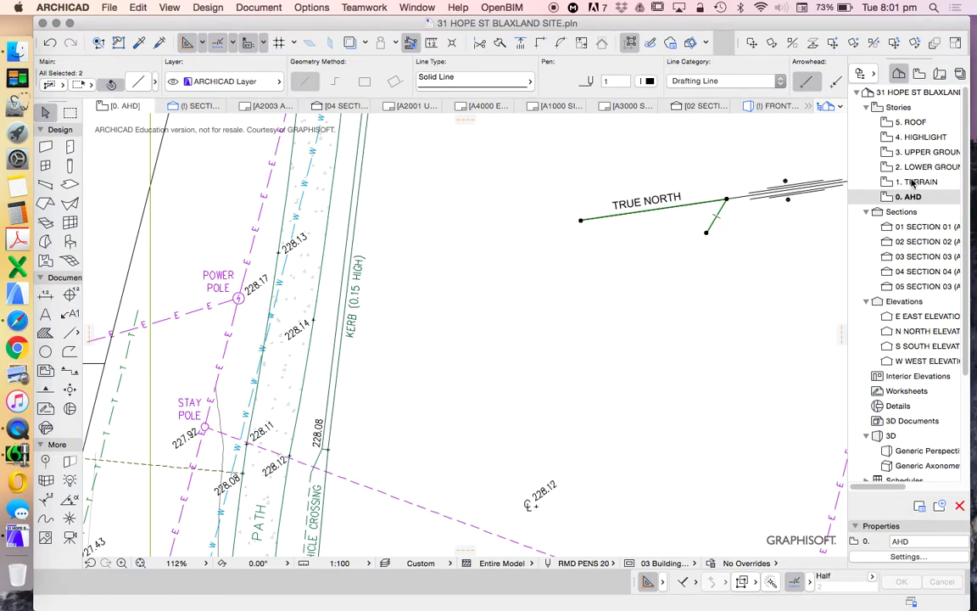
key(Delete)
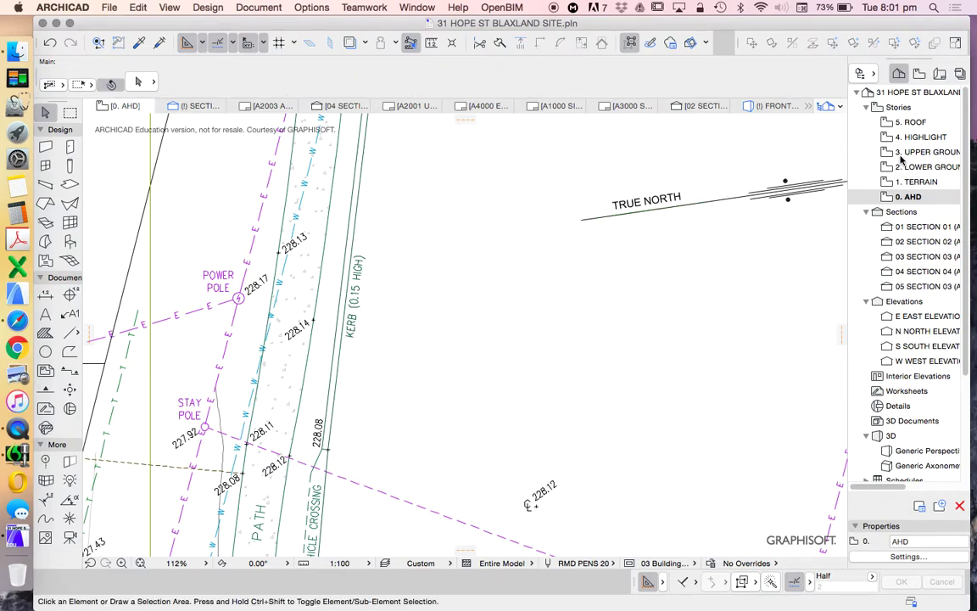
double_click(904, 165)
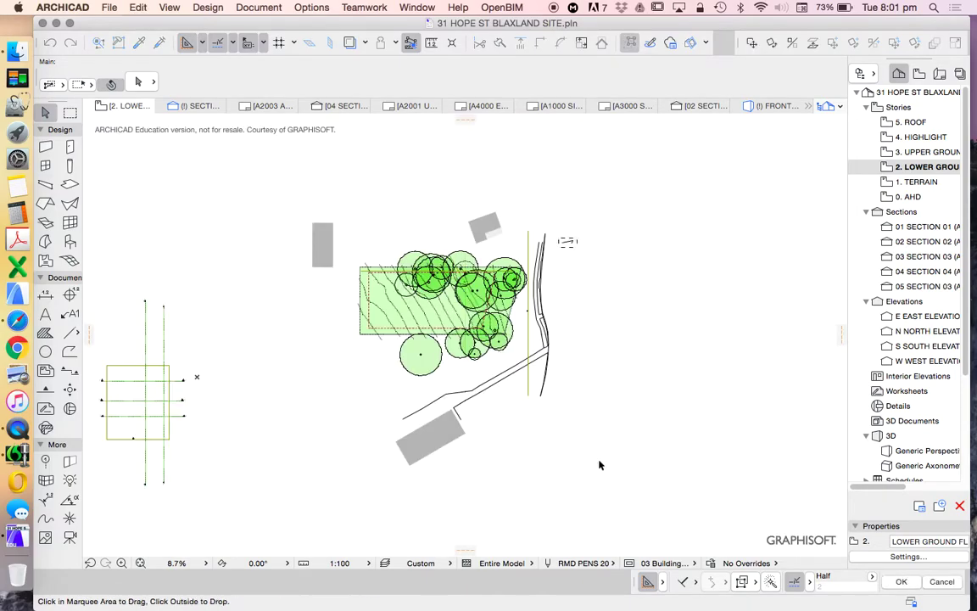
Change the east-edge elevation marker's ID from E to N in the Info Box
scroll(551, 301, up, 3)
scroll(594, 201, up, 3)
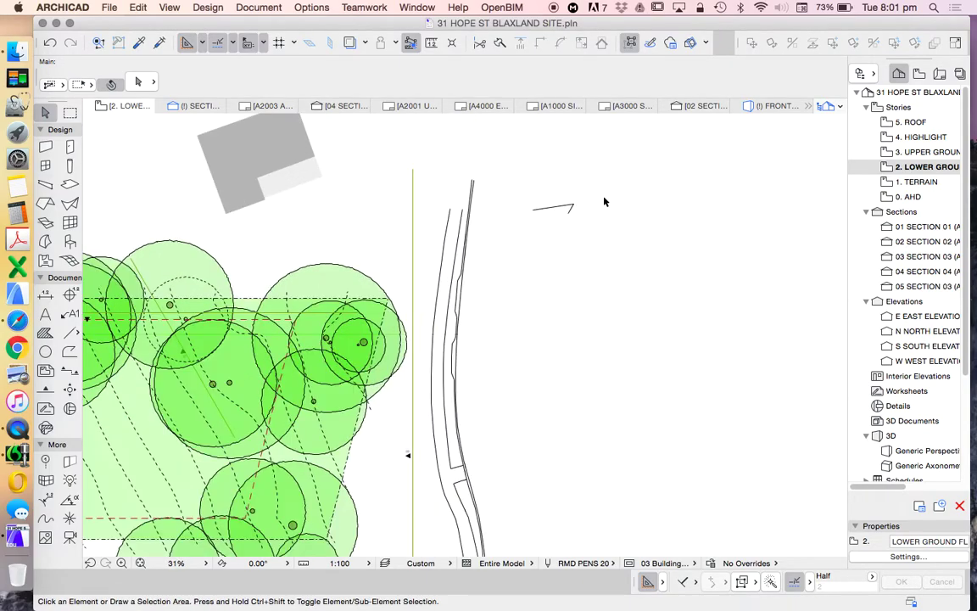
scroll(560, 209, down, 2)
scroll(464, 291, up, 3)
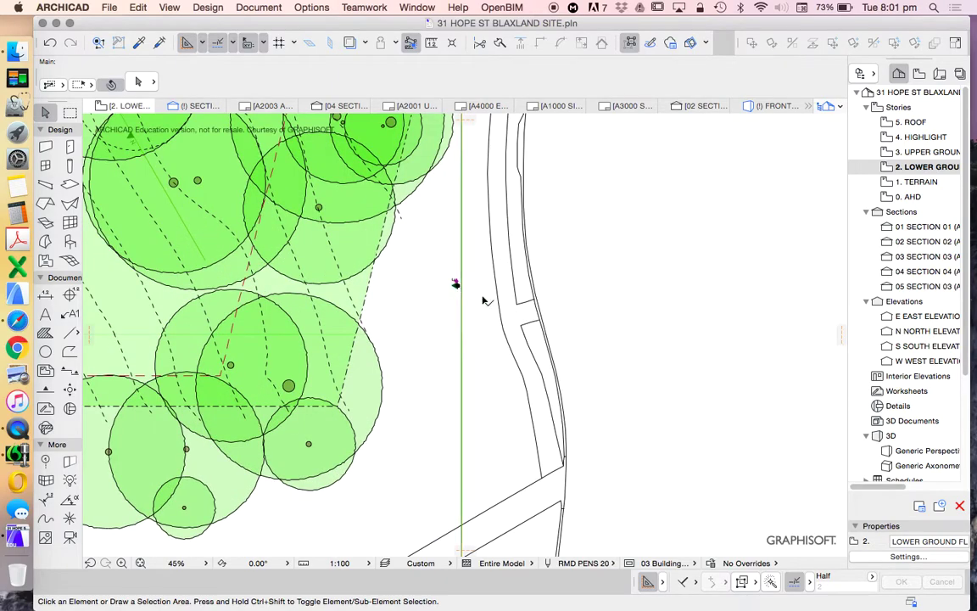
click(456, 282)
scroll(458, 289, down, 3)
scroll(494, 320, up, 3)
click(719, 74)
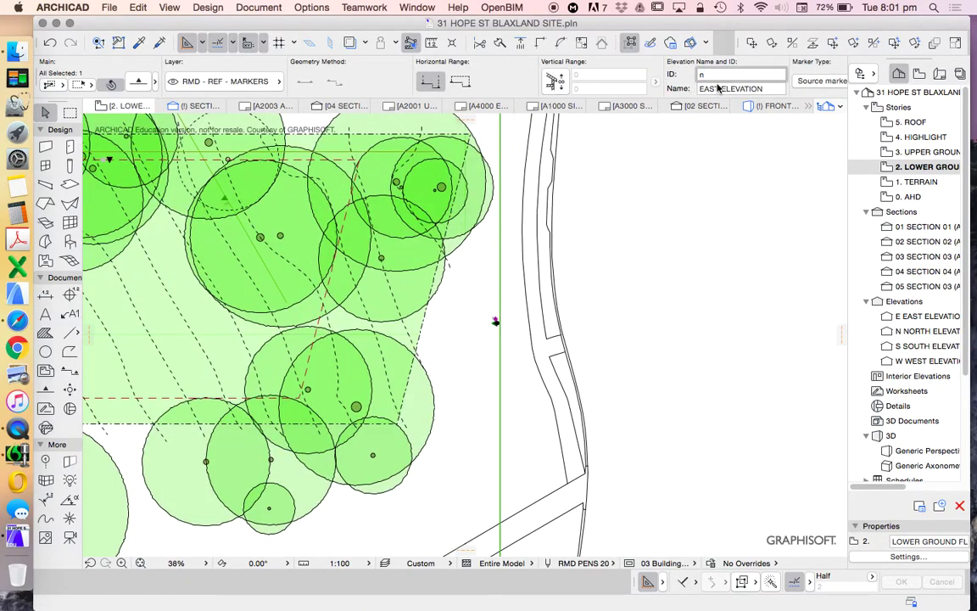
text(N)
key(Tab)
Keep the marker name EAST ELEVATION, then delete the South Elevation marker
click(719, 88)
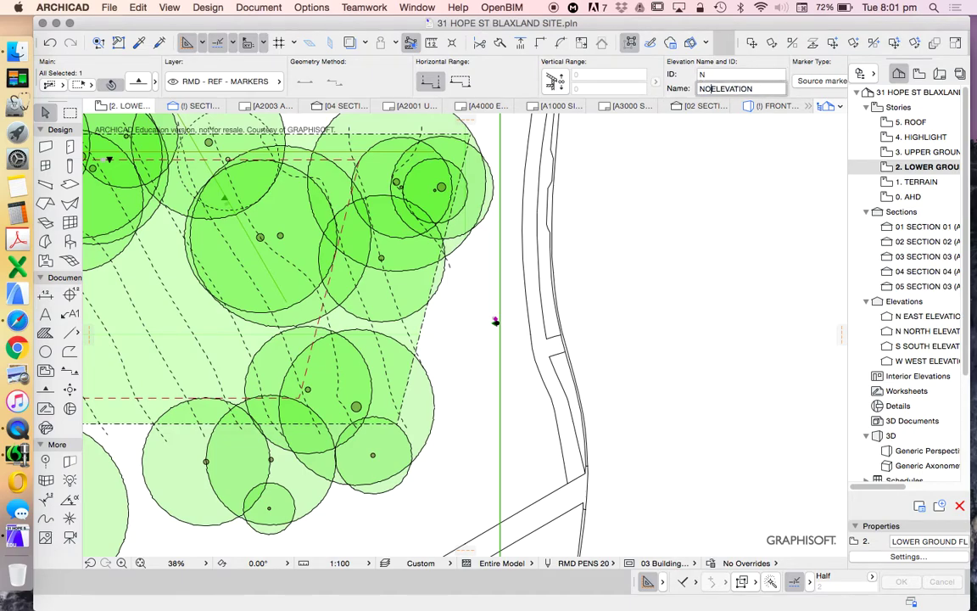
key(Escape)
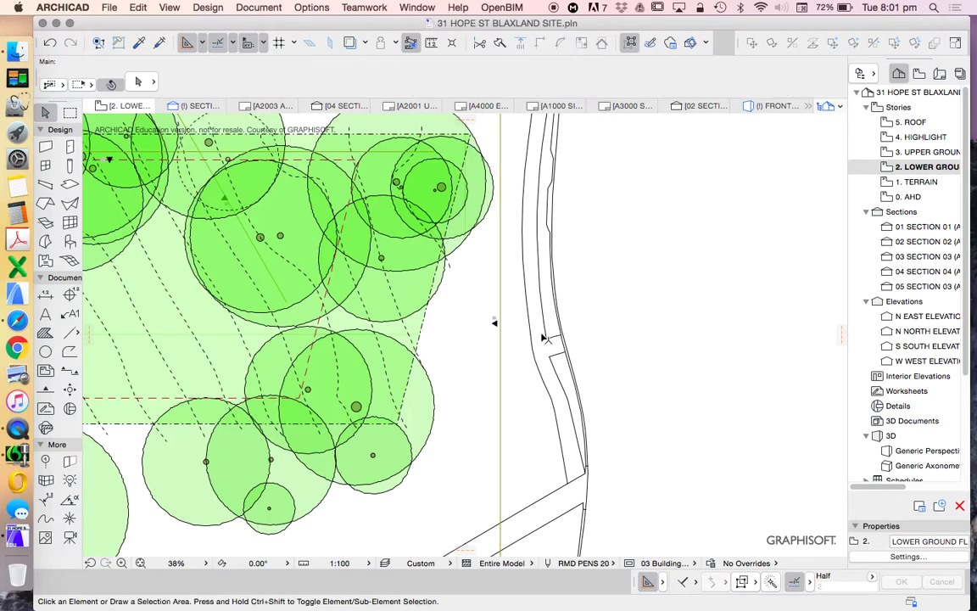
scroll(475, 320, up, 5)
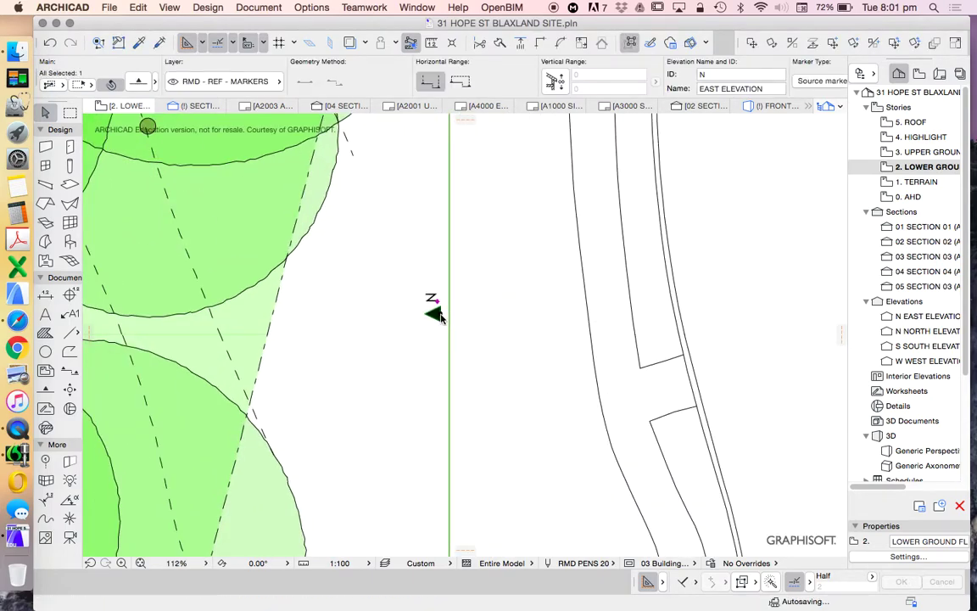
scroll(458, 320, down, 10)
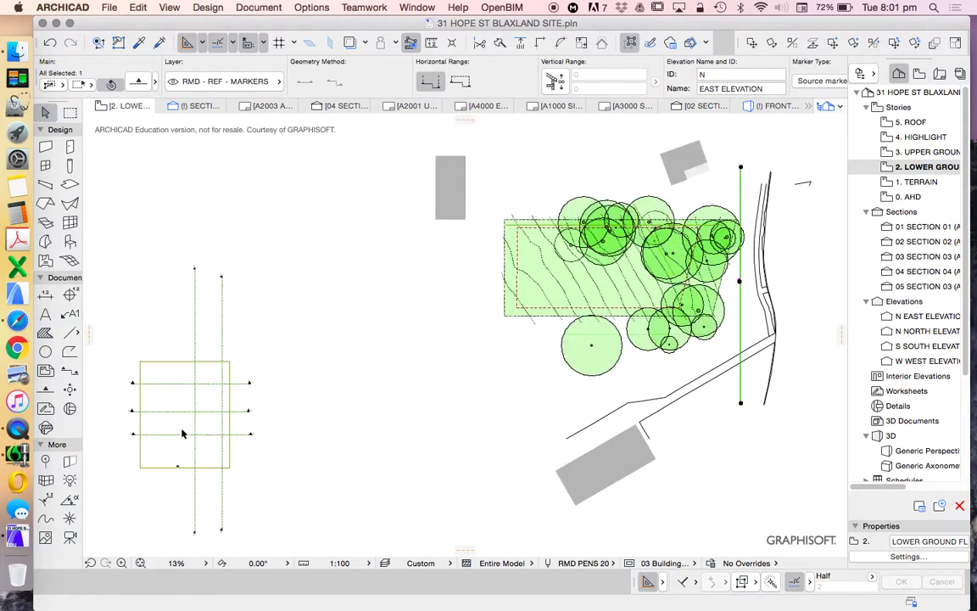
scroll(165, 436, up, 4)
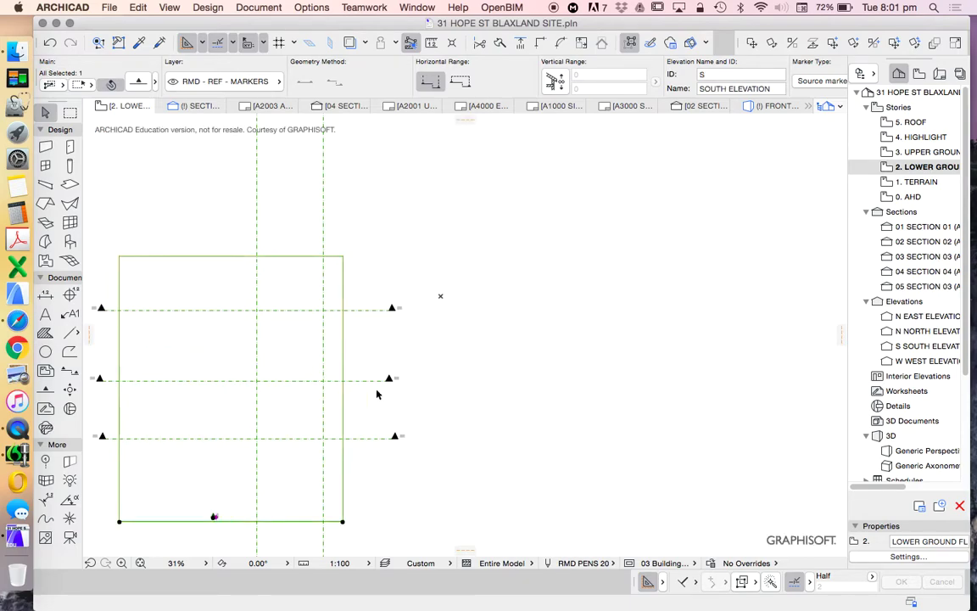
key(Delete)
Confirm permanently deleting the South Elevation viewpoint along with its marker
click(562, 238)
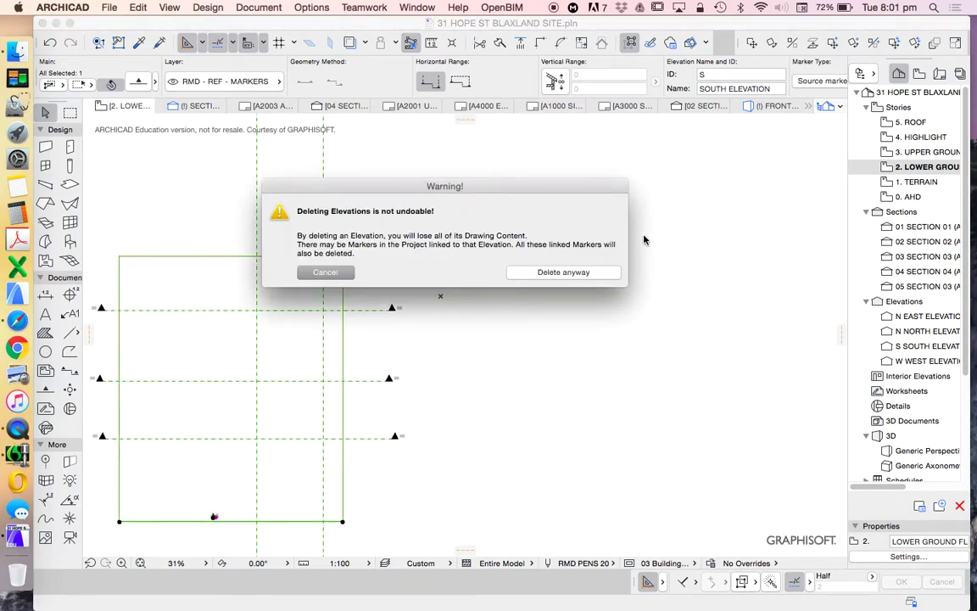
click(563, 271)
scroll(407, 321, down, 6)
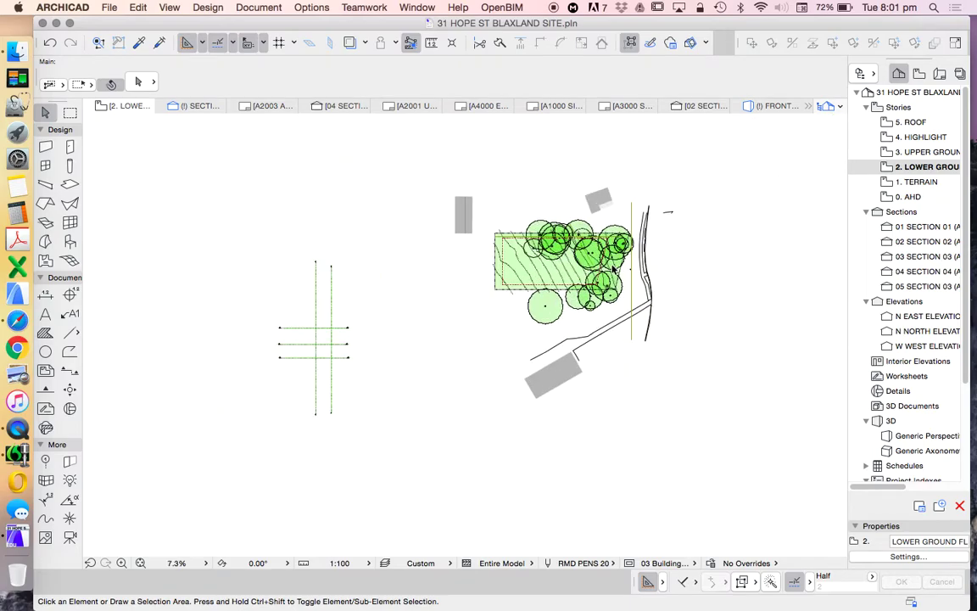
scroll(612, 268, up, 5)
Select the N elevation marker at the east edge and review and accept its settings
click(616, 286)
scroll(615, 286, up, 3)
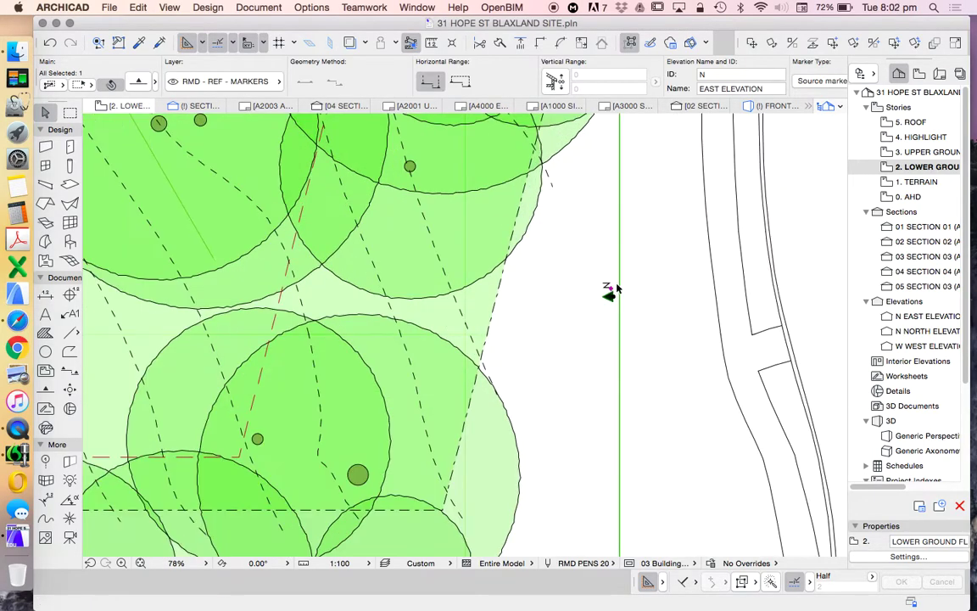
scroll(615, 288, up, 2)
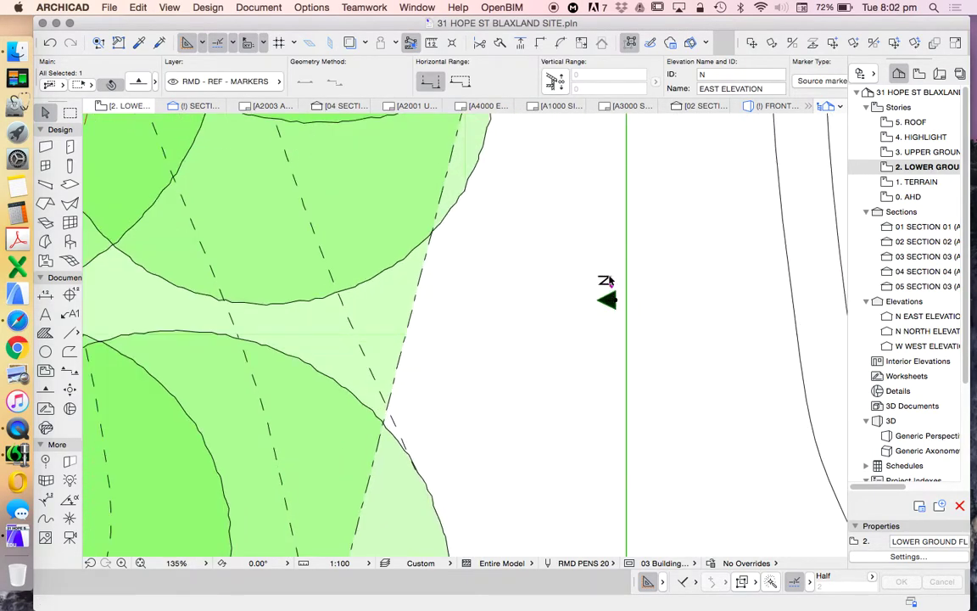
click(137, 84)
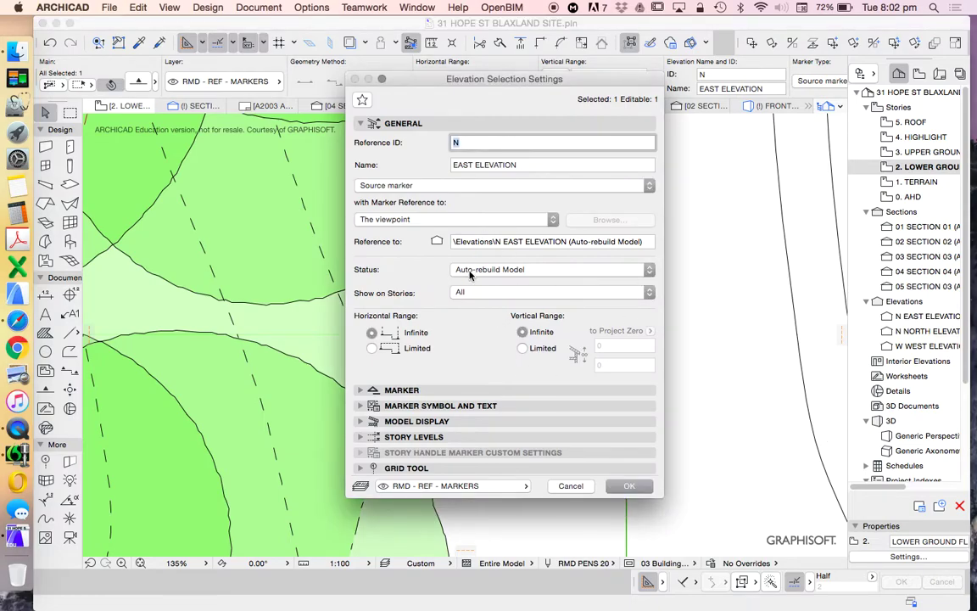
click(628, 485)
Start a new elevation marker with matching settings and select its N1 ID for replacement
click(645, 308)
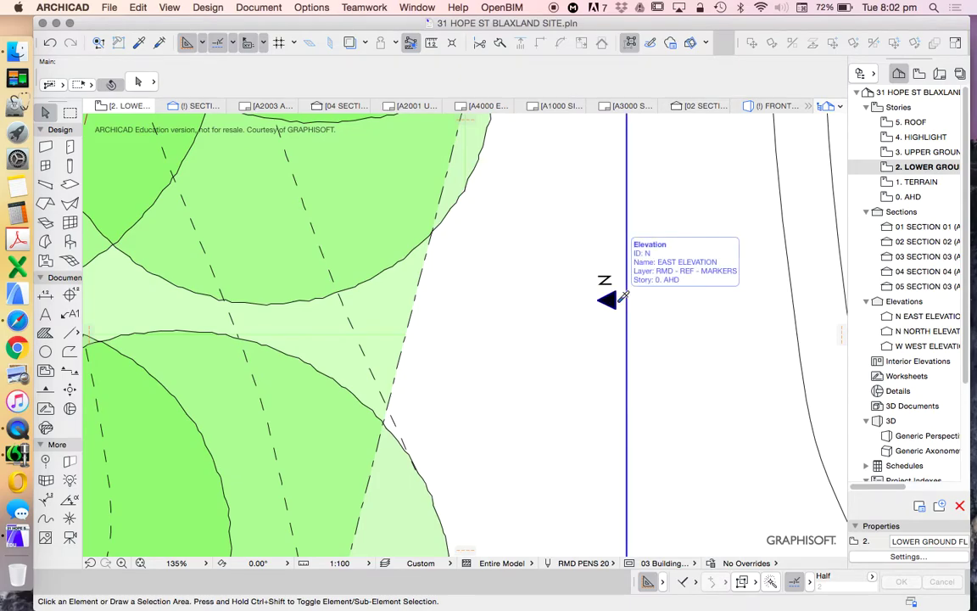
alt+click(624, 295)
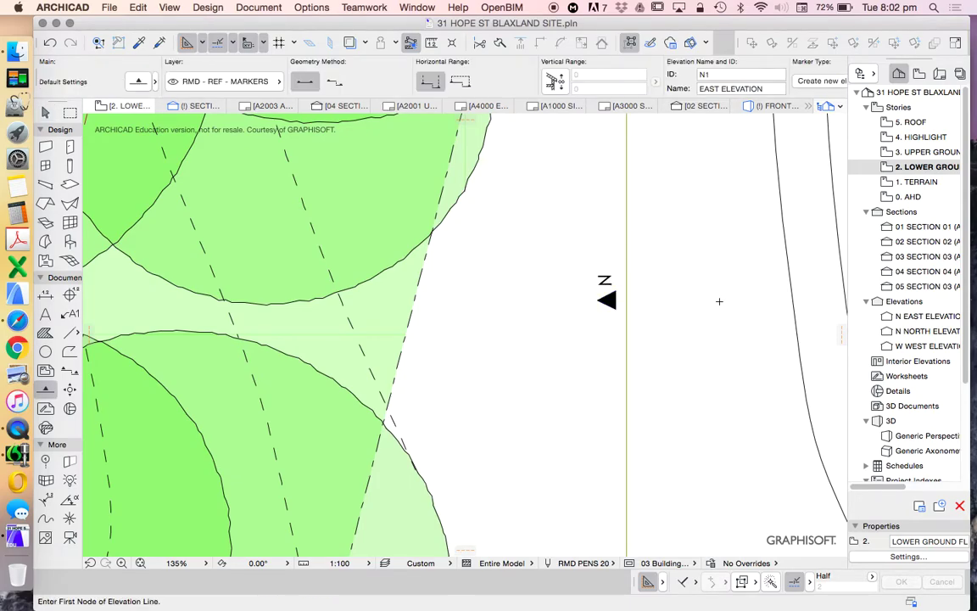
click(742, 76)
drag(727, 76, 655, 78)
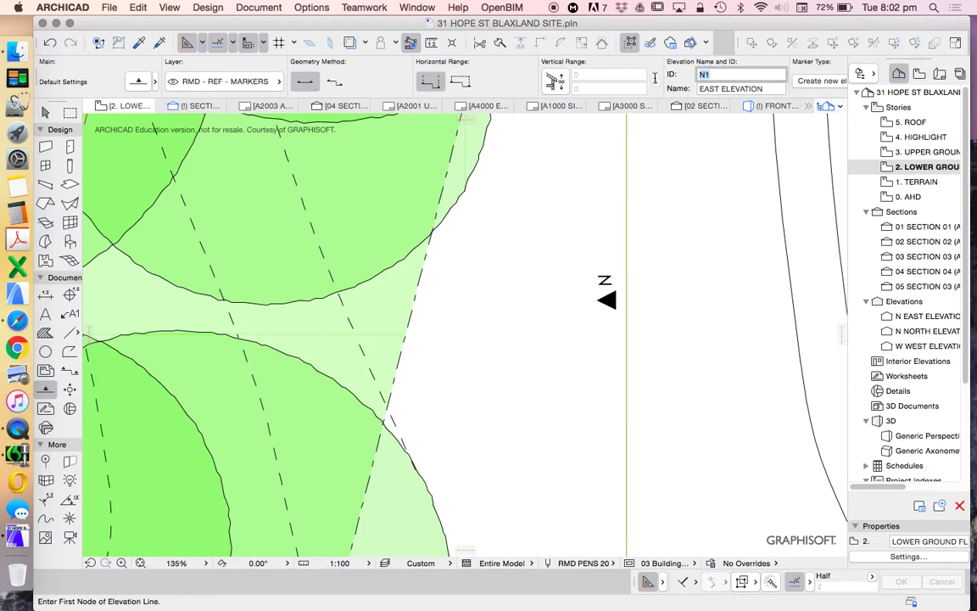
scroll(645, 272, down, 5)
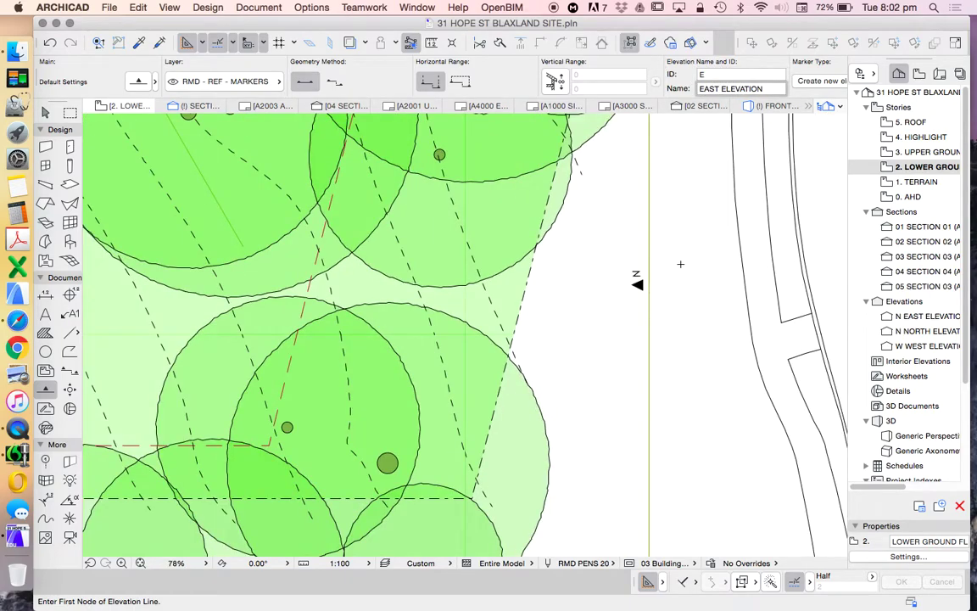
scroll(656, 273, down, 3)
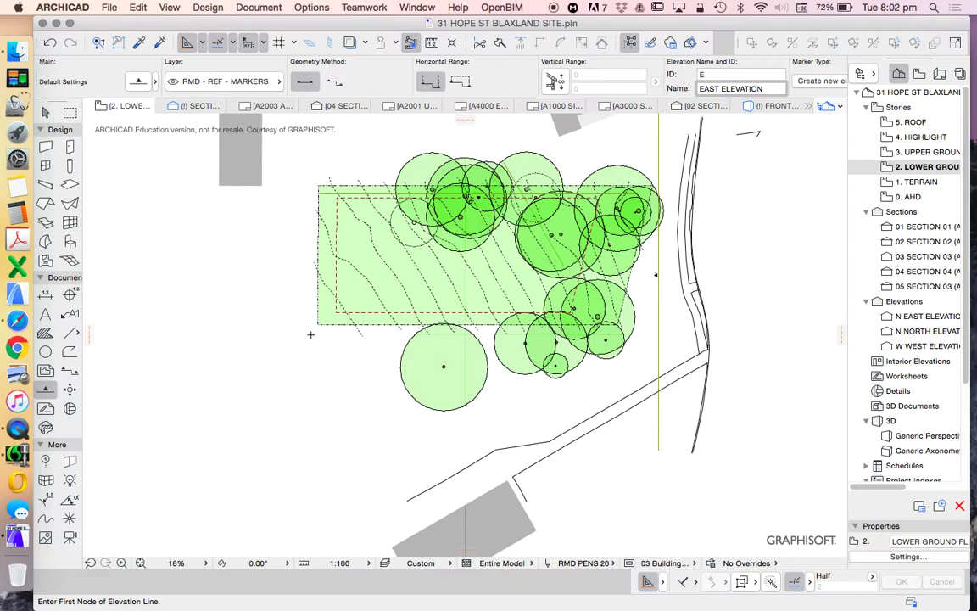
Draw the East elevation line from below the southwest corner to the east edge, facing the site
click(302, 342)
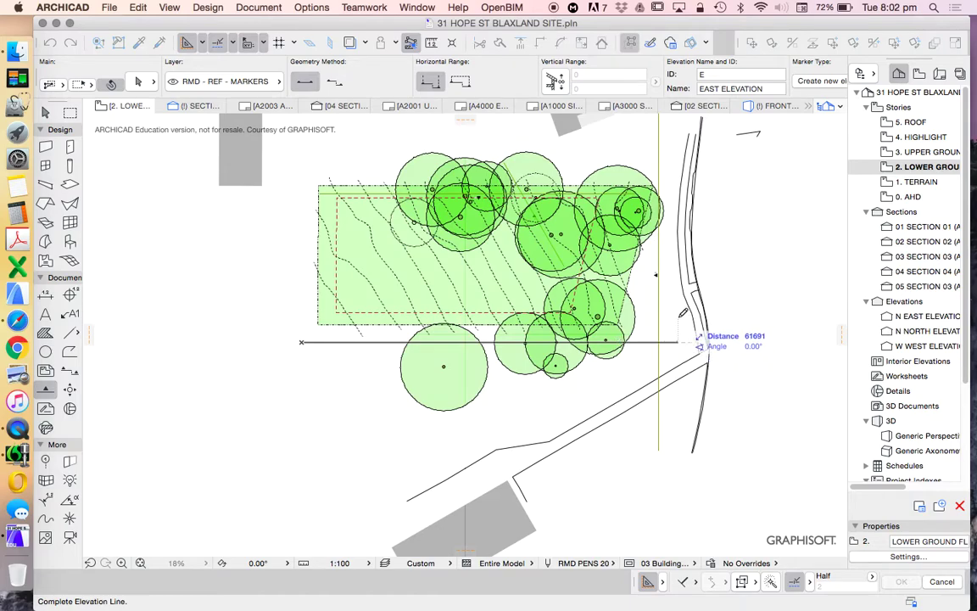
click(674, 316)
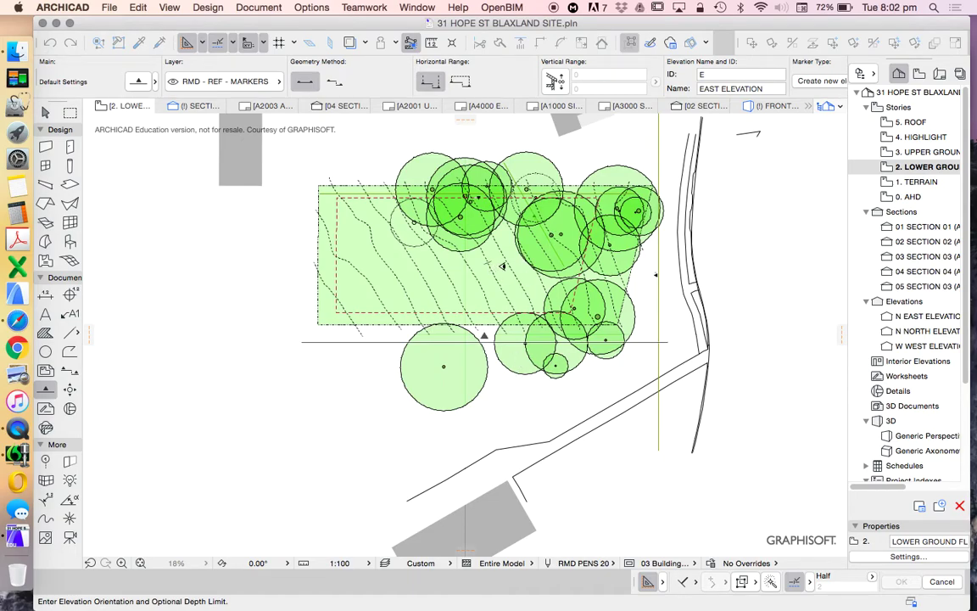
click(449, 240)
scroll(489, 336, up, 5)
scroll(496, 348, down, 3)
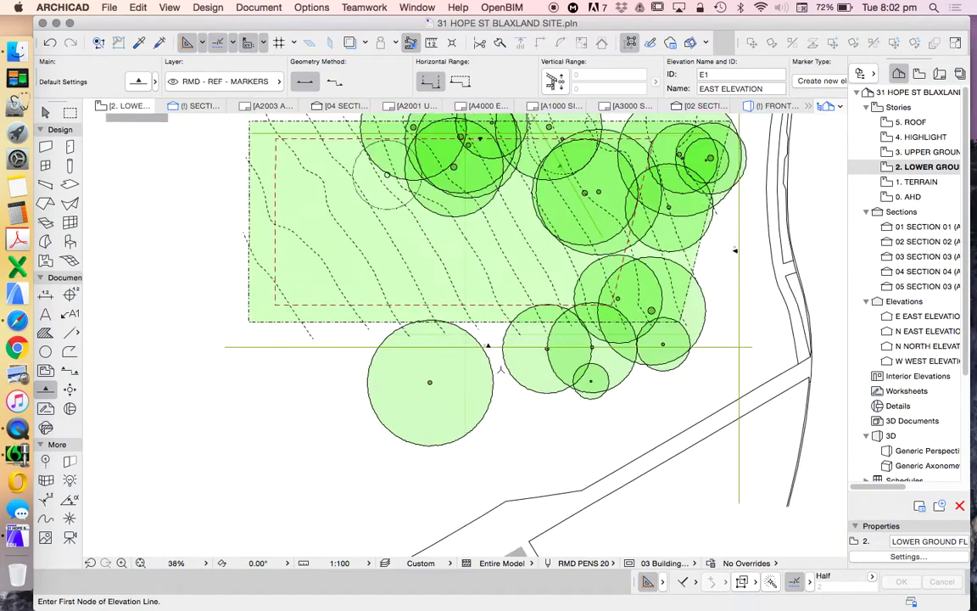
scroll(529, 379, down, 2)
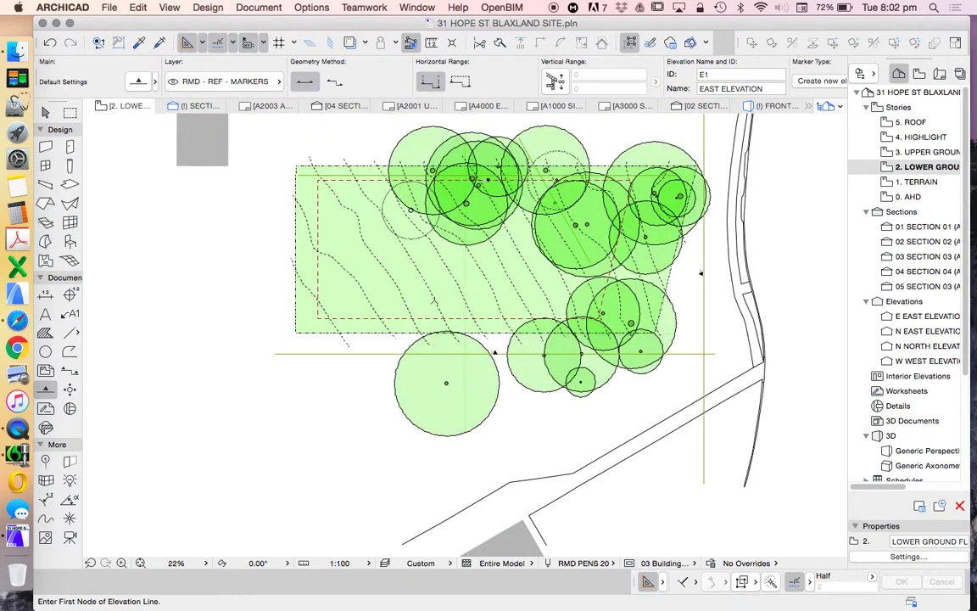
Add the S SOUTH ELEVATION marker as a vertical line left of the site, facing it
double_click(739, 76)
double_click(717, 88)
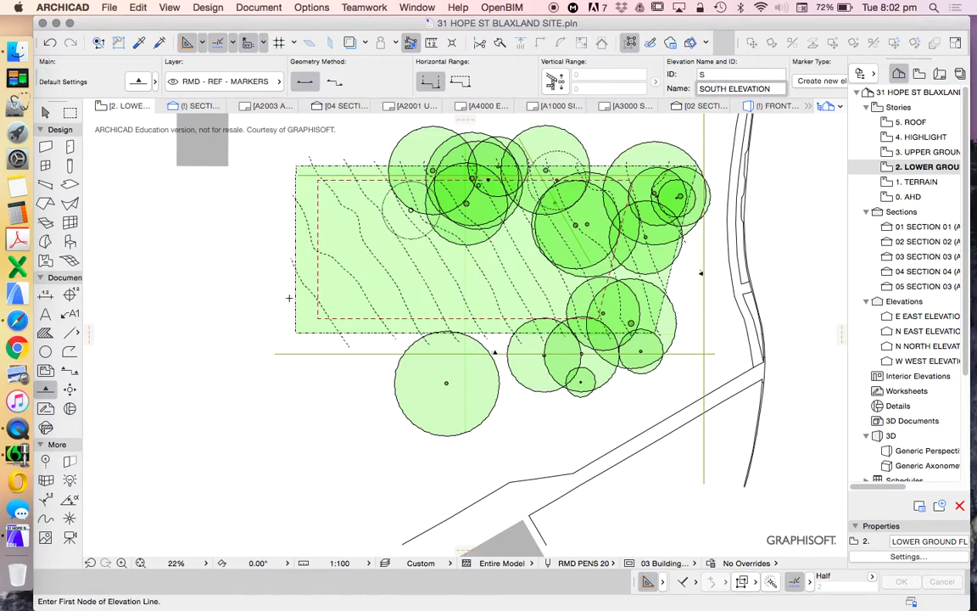
click(282, 368)
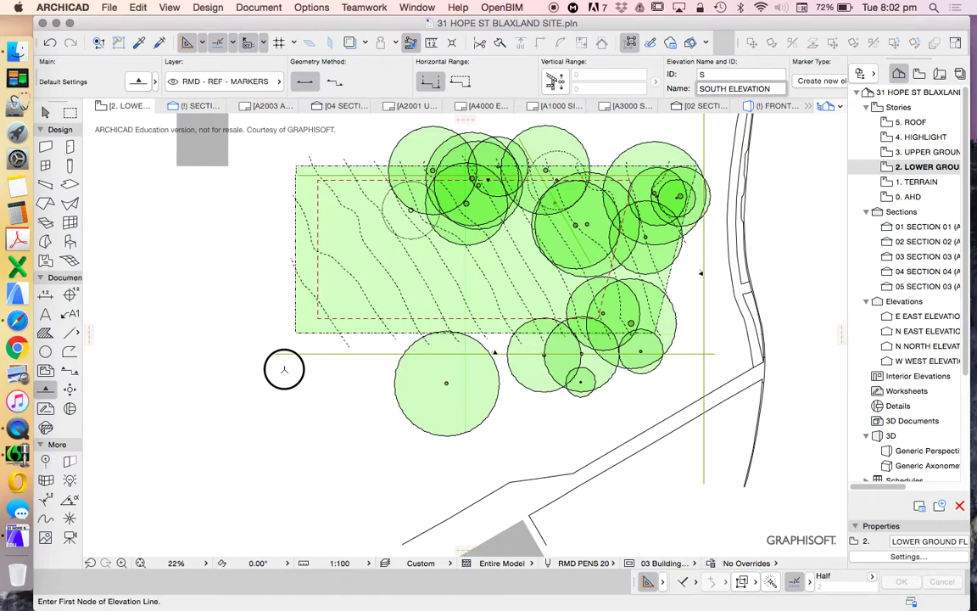
click(284, 132)
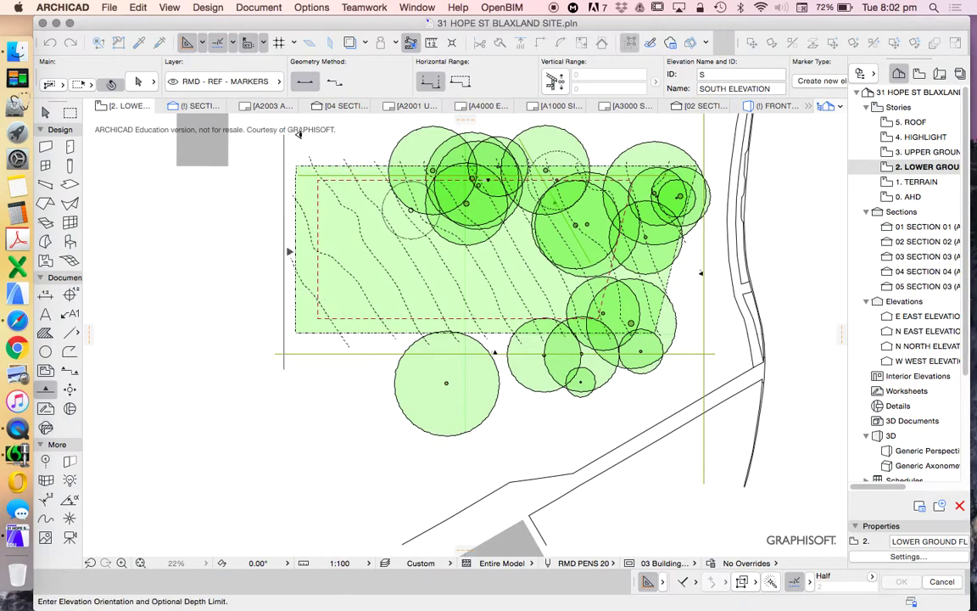
click(396, 249)
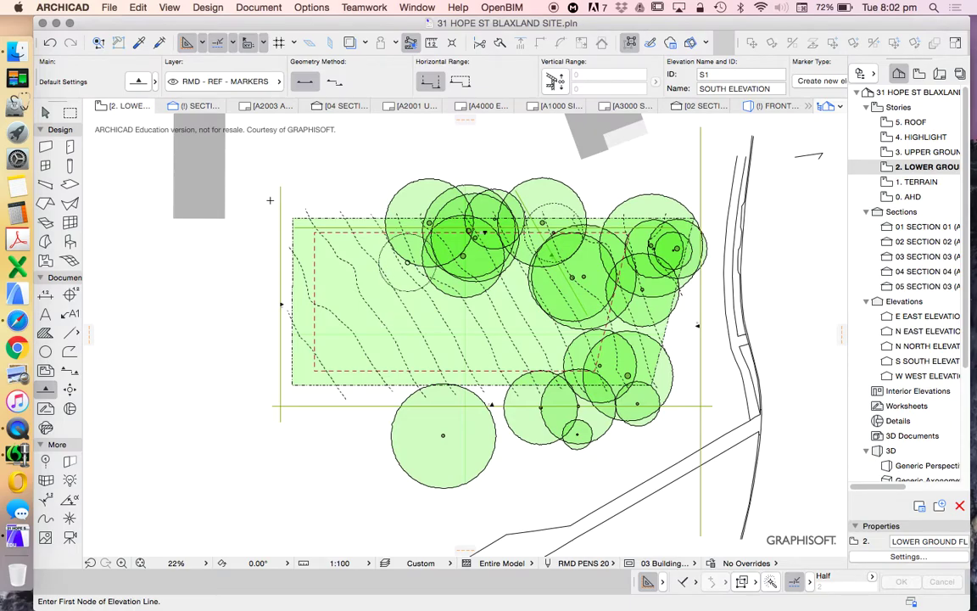
Add the W1 WEST ELEVATION marker as a line across the site's top, facing it
click(727, 75)
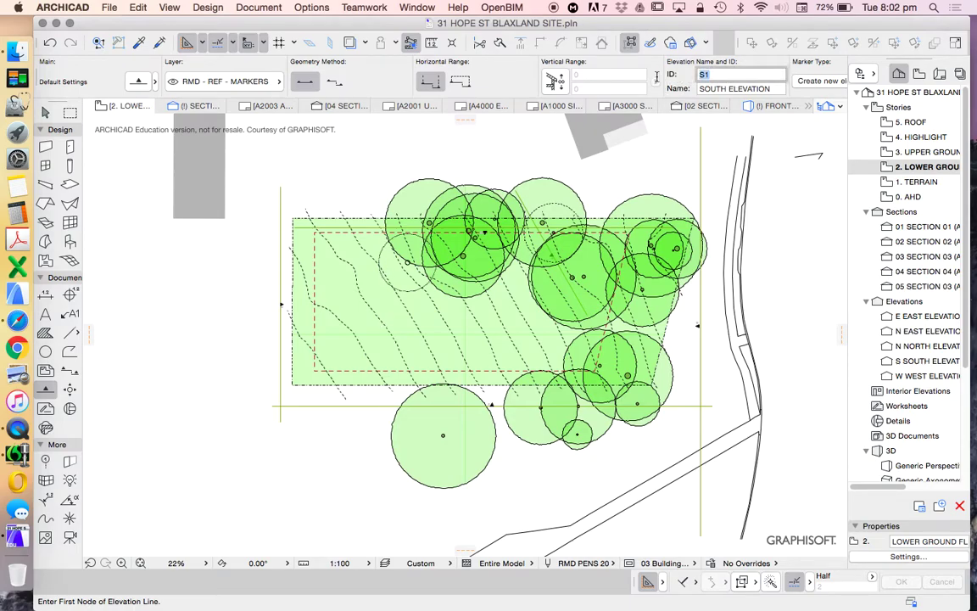
double_click(720, 87)
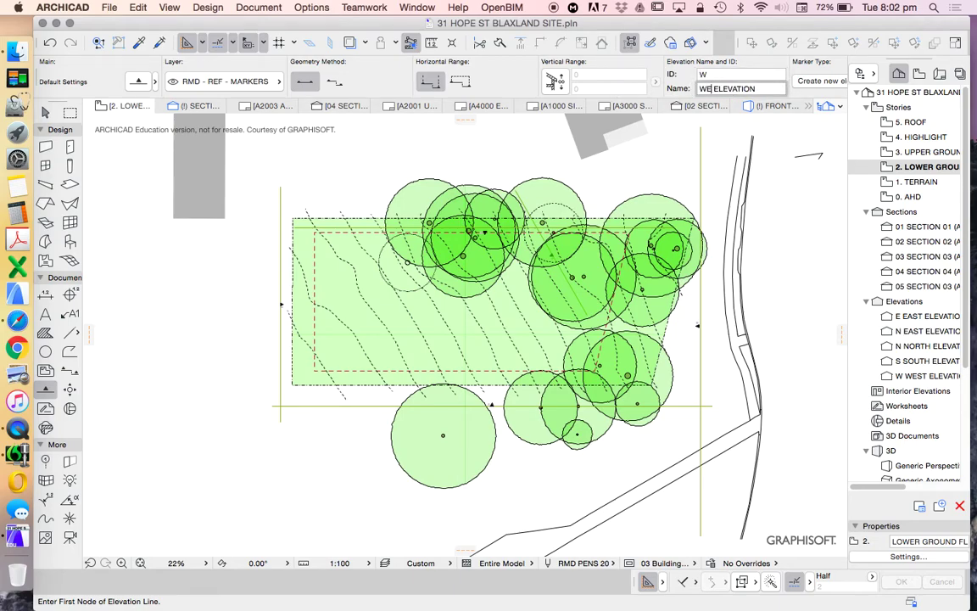
click(265, 203)
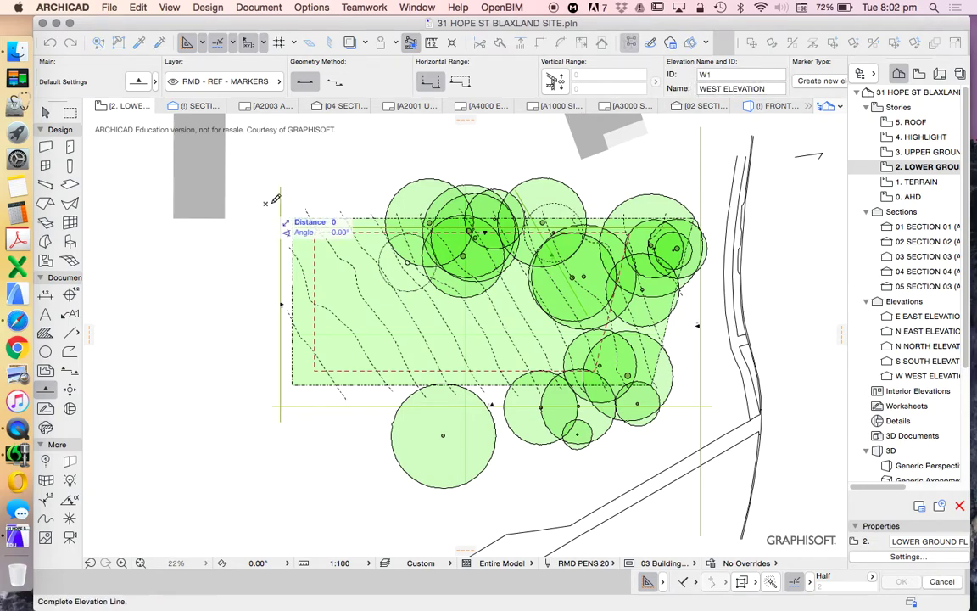
click(714, 203)
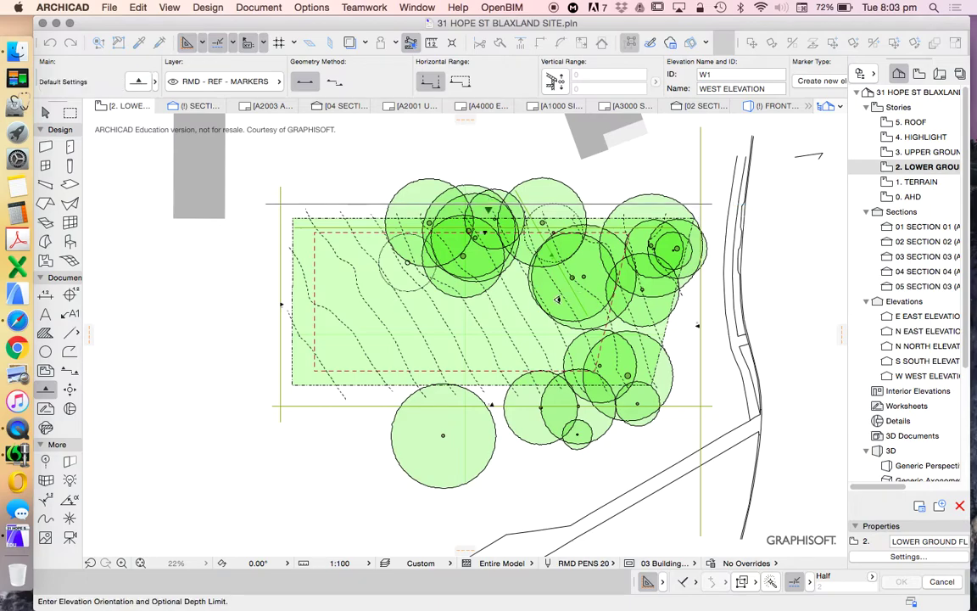
click(500, 270)
scroll(574, 299, down, 3)
scroll(238, 381, down, 2)
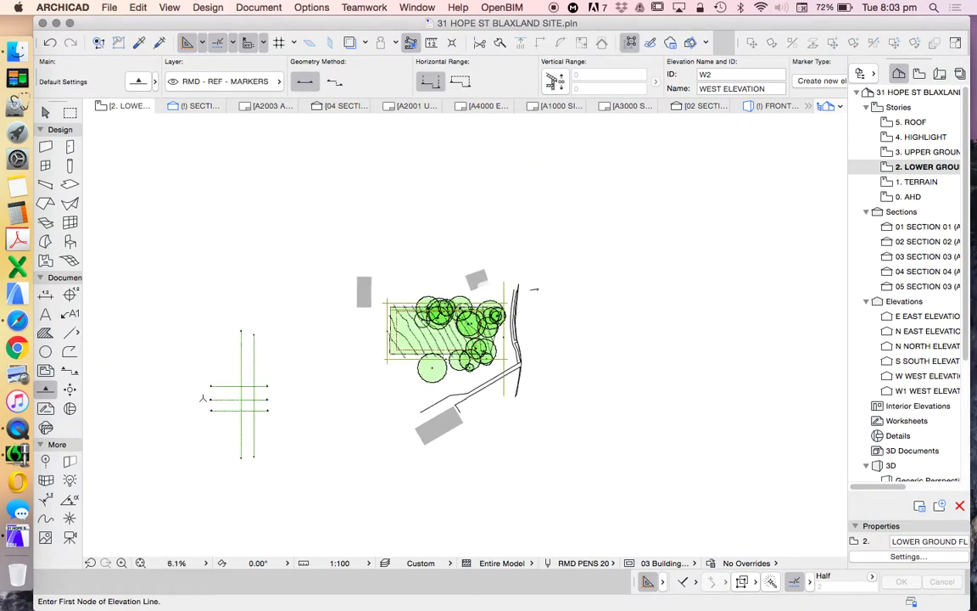
scroll(280, 403, up, 6)
Return to selecting and pick the old section marker 01 left of the site
key(Escape)
scroll(455, 394, down, 4)
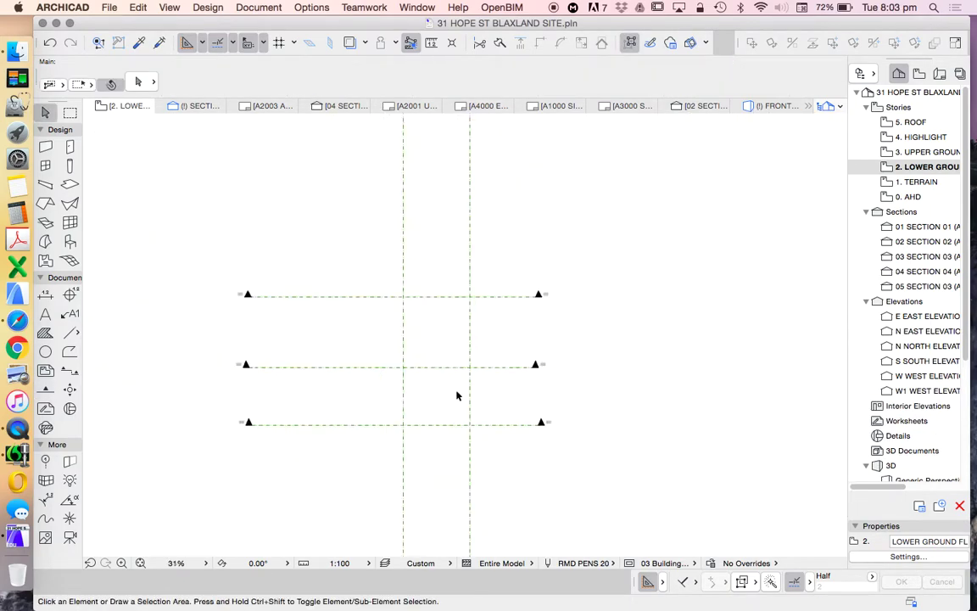
scroll(465, 131, up, 1)
scroll(464, 129, up, 6)
scroll(338, 185, down, 3)
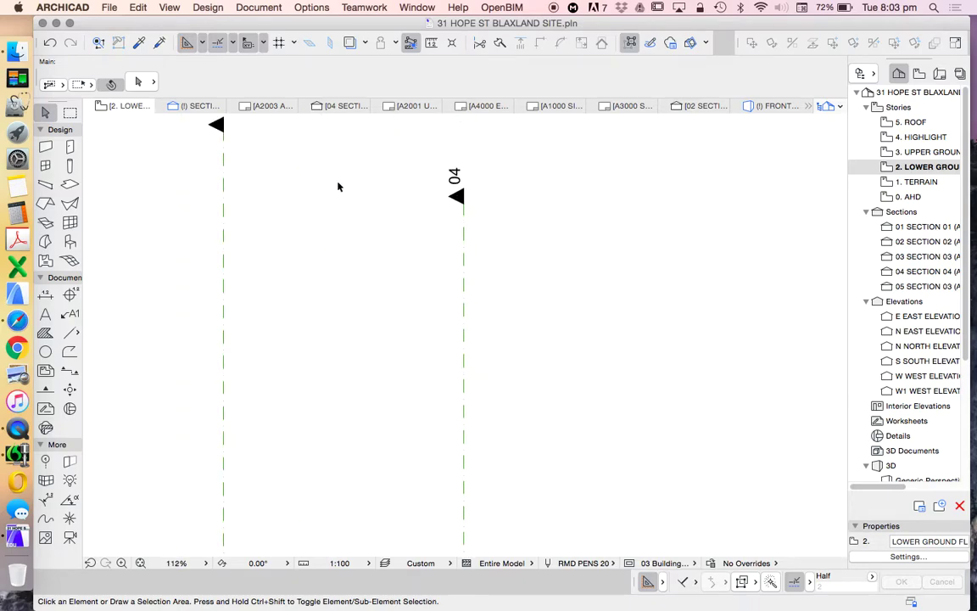
scroll(263, 209, down, 1)
click(245, 168)
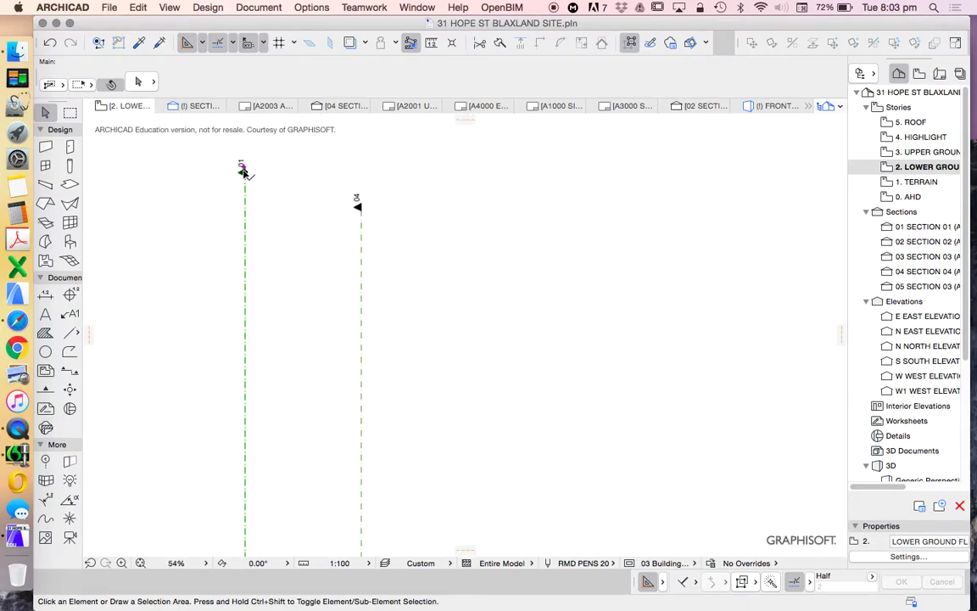
scroll(289, 195, down, 4)
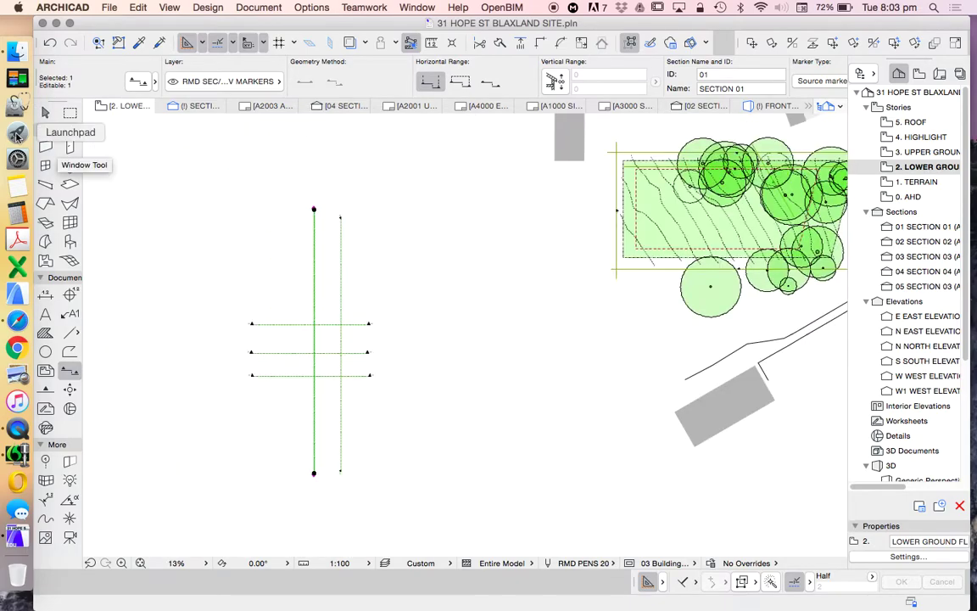
Marquee-select all five stray markers and delete them with their viewpoints
click(69, 111)
click(212, 184)
click(437, 541)
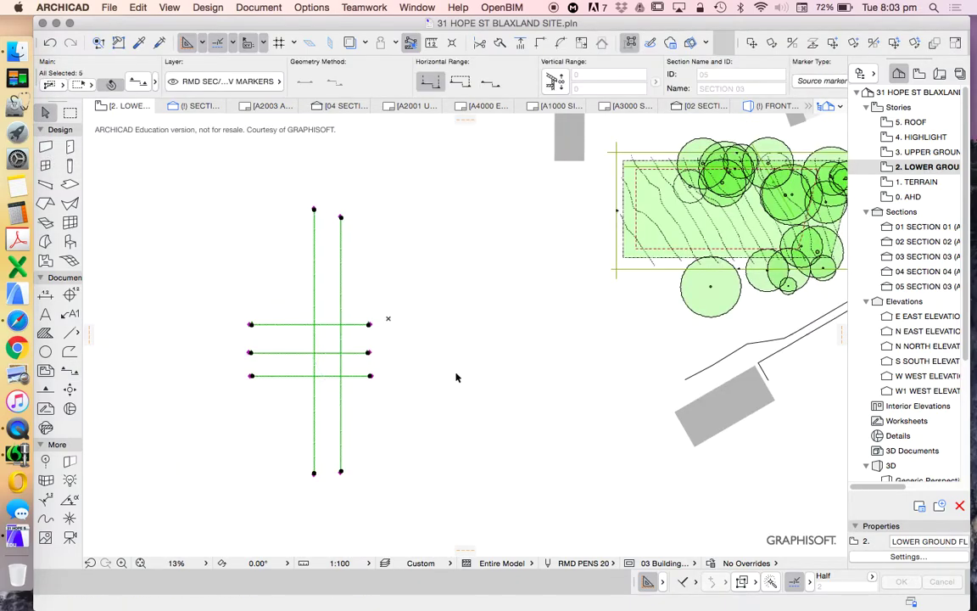
key(Delete)
click(569, 242)
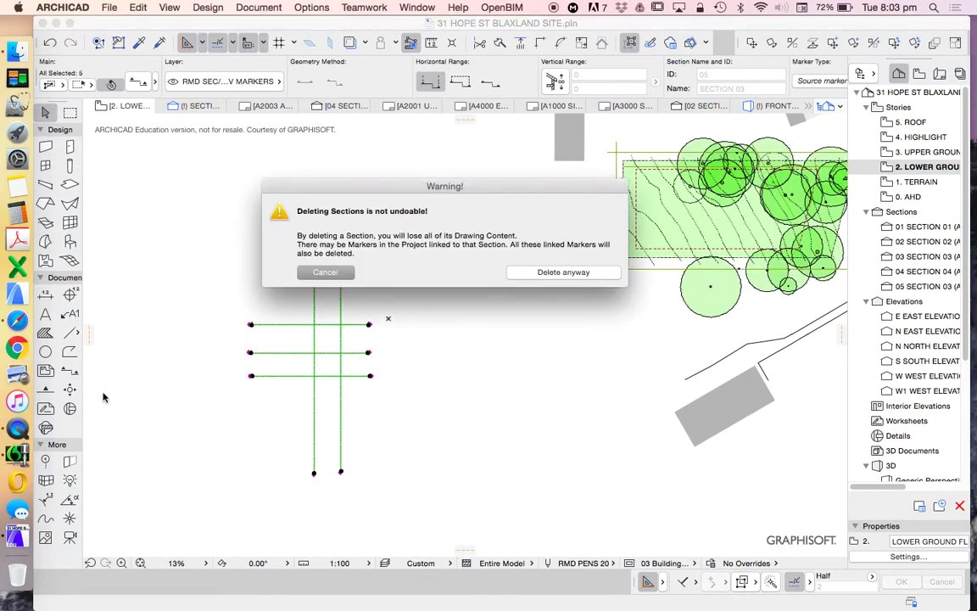
click(577, 274)
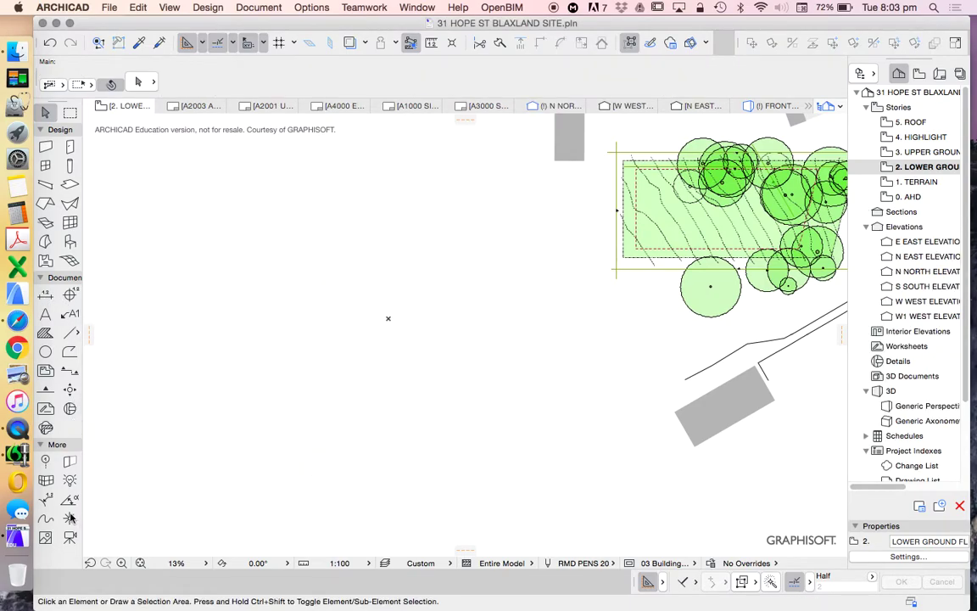
click(46, 390)
Draw section 06 horizontally across the site's middle, looking toward the site's top
scroll(225, 329, down, 3)
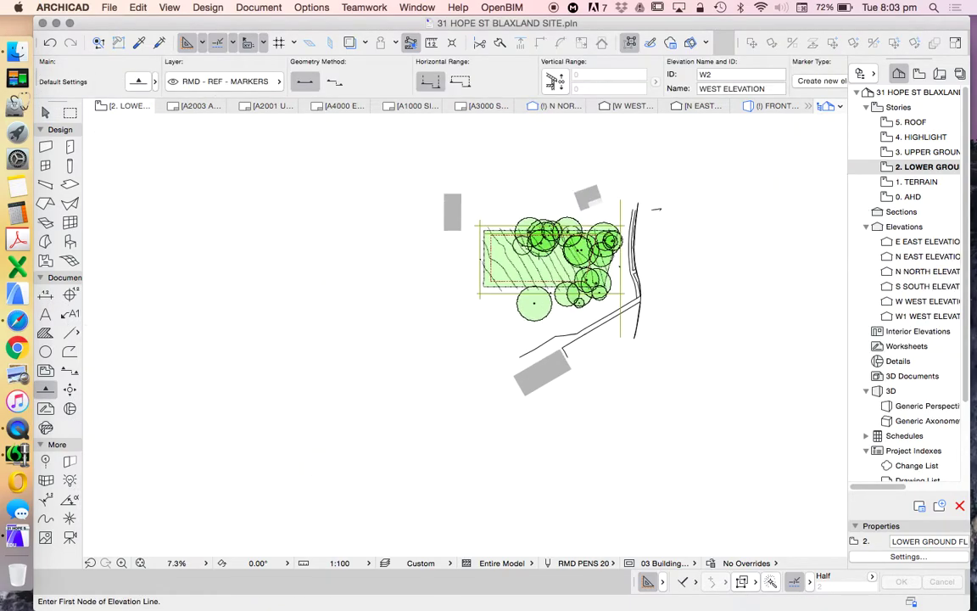
scroll(551, 246, up, 3)
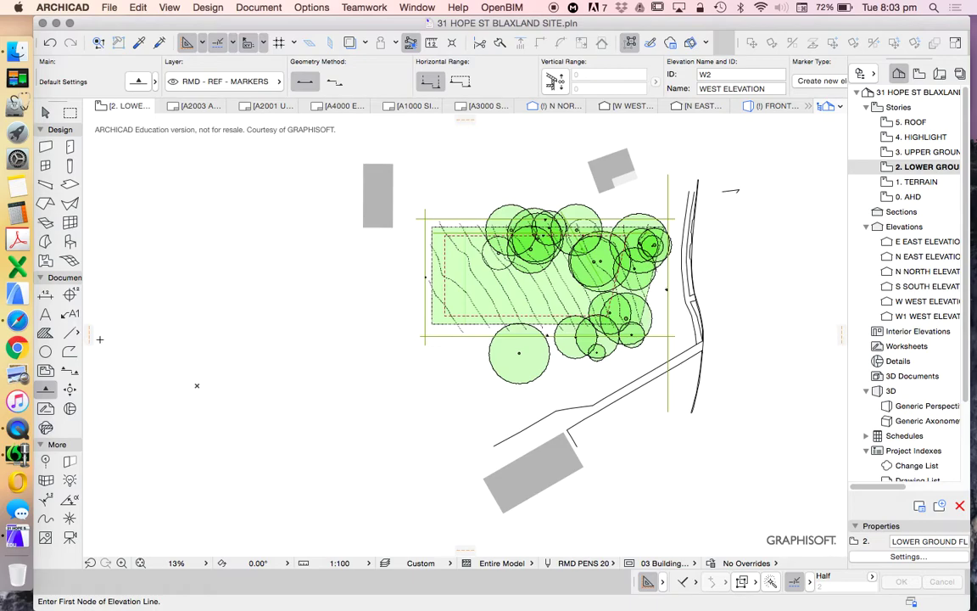
click(71, 371)
scroll(665, 252, up, 5)
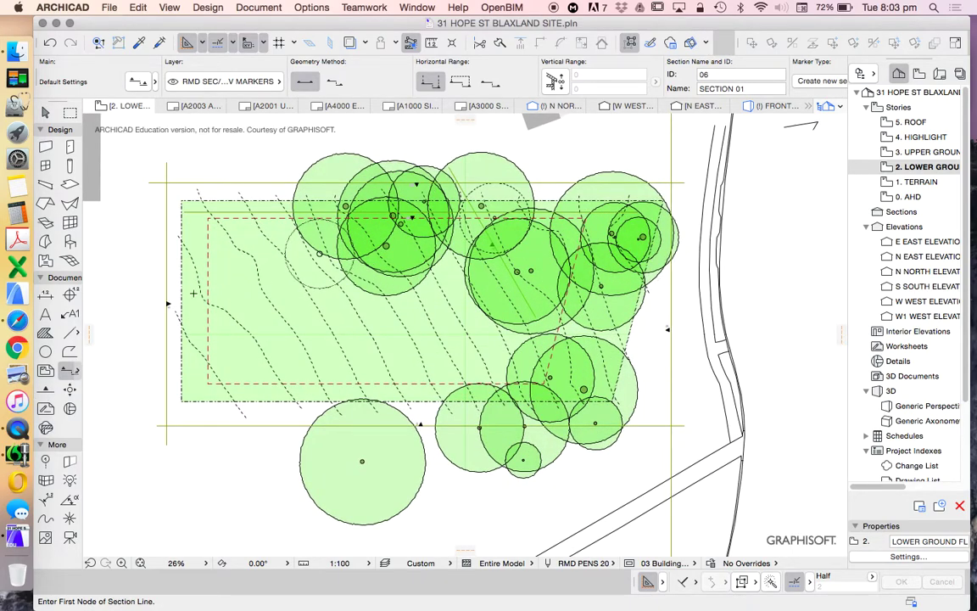
click(157, 318)
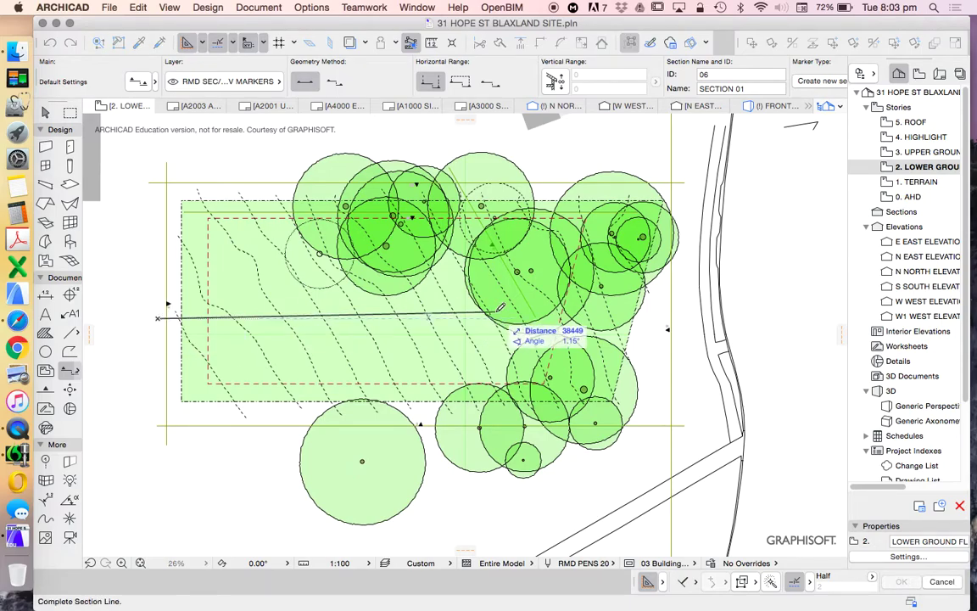
click(678, 318)
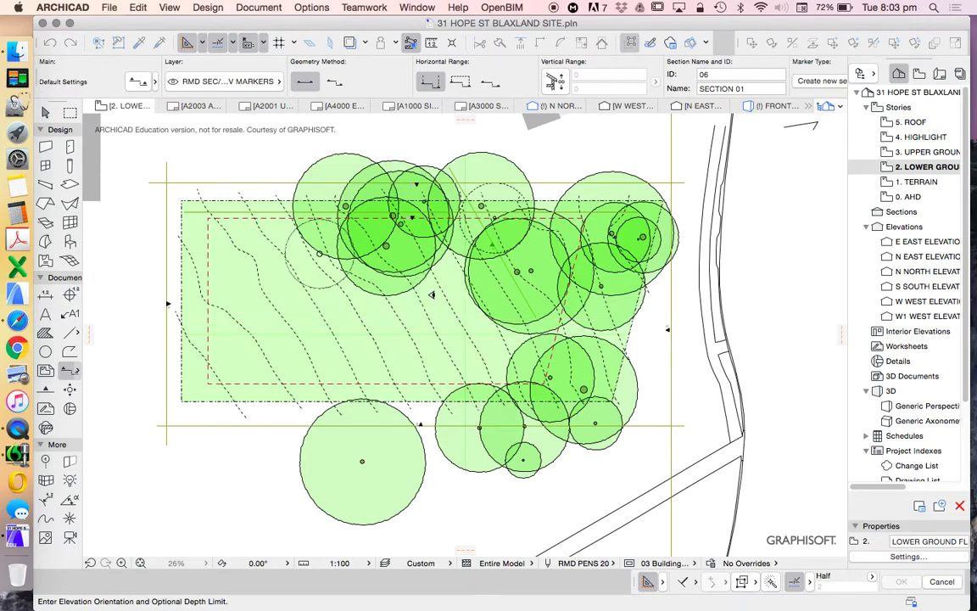
click(430, 295)
Select the new section 06 line to check its placement
scroll(430, 218, up, 5)
scroll(513, 326, down, 4)
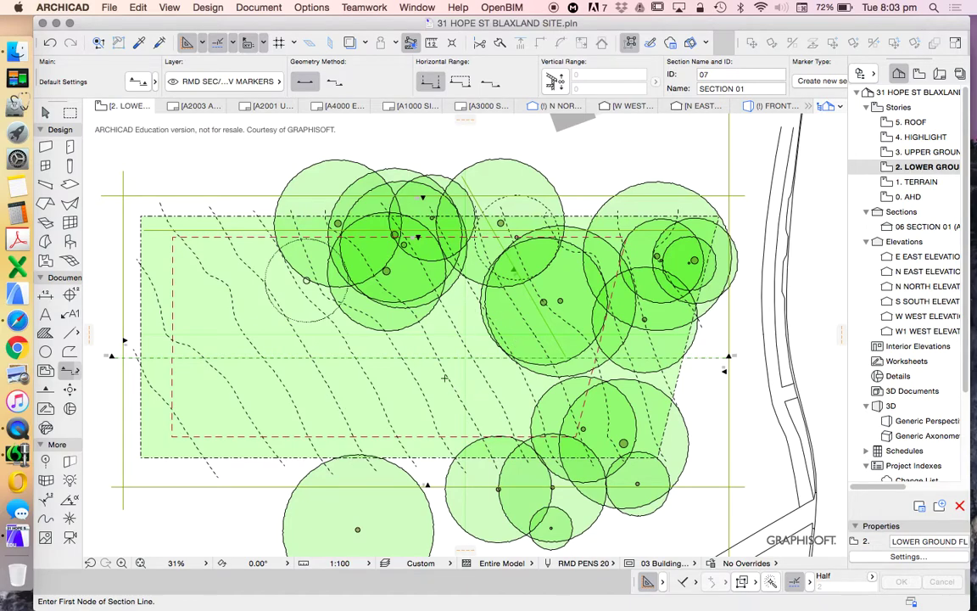
scroll(606, 346, down, 3)
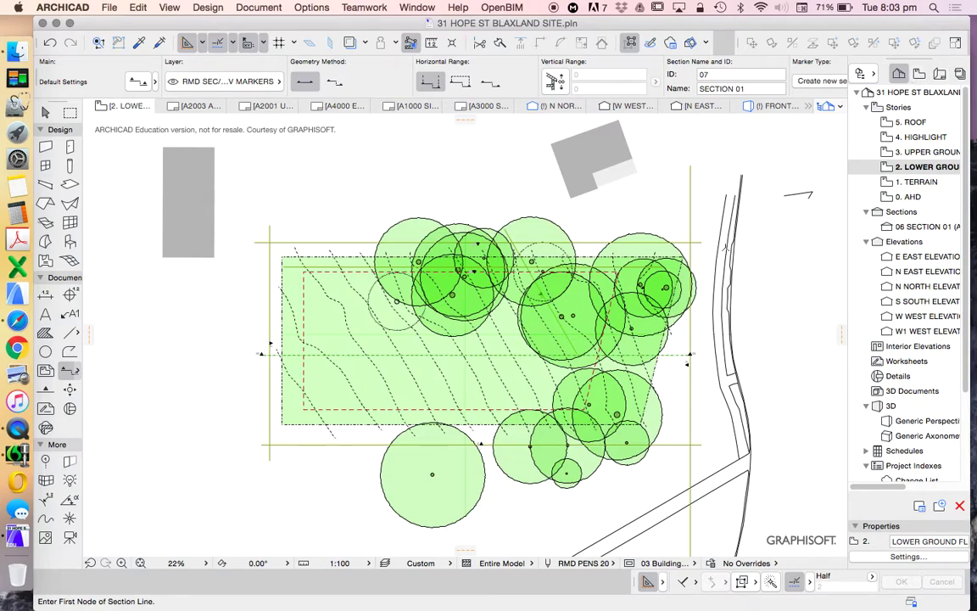
scroll(686, 363, up, 5)
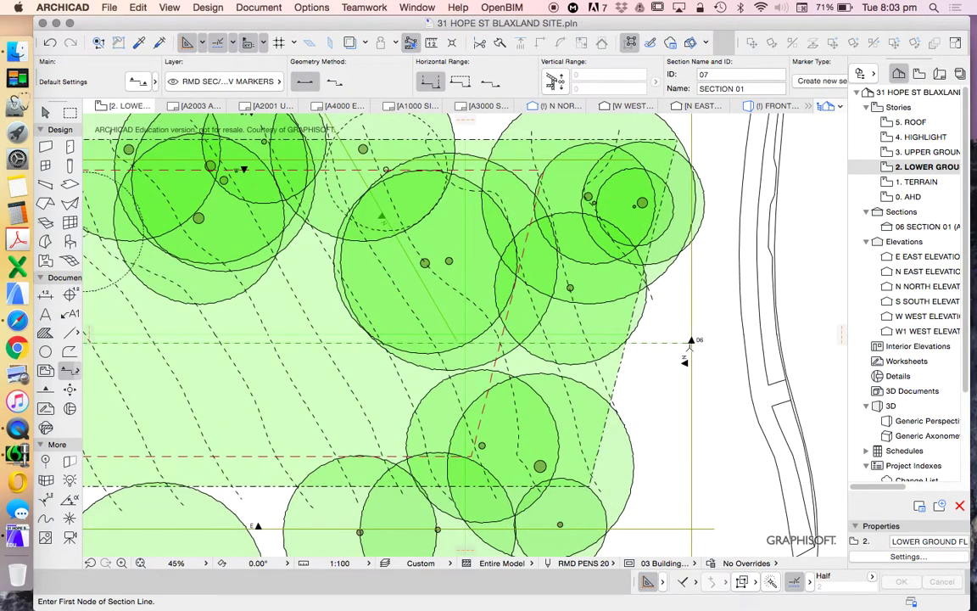
shift+click(658, 343)
scroll(658, 344, down, 4)
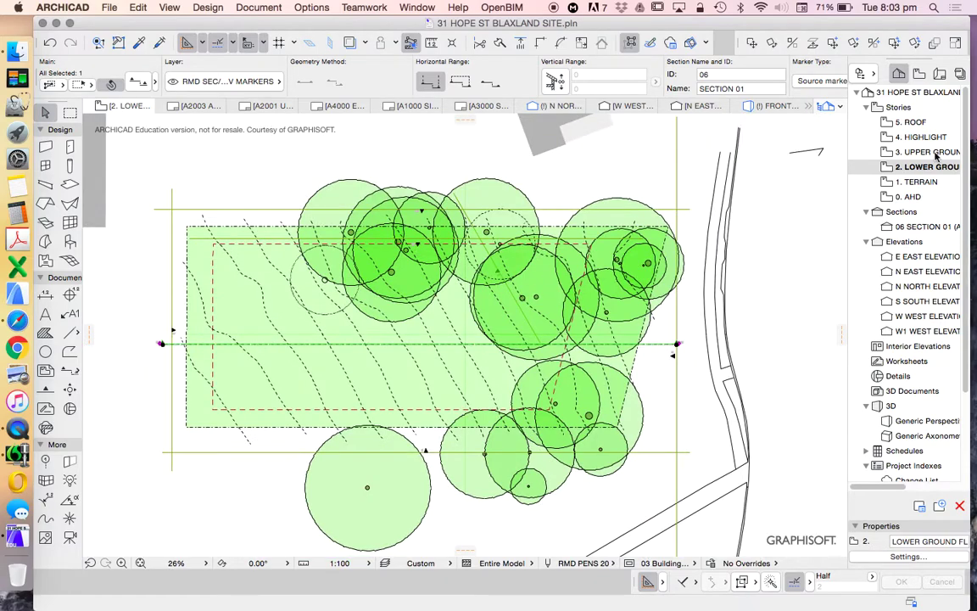
scroll(681, 294, down, 3)
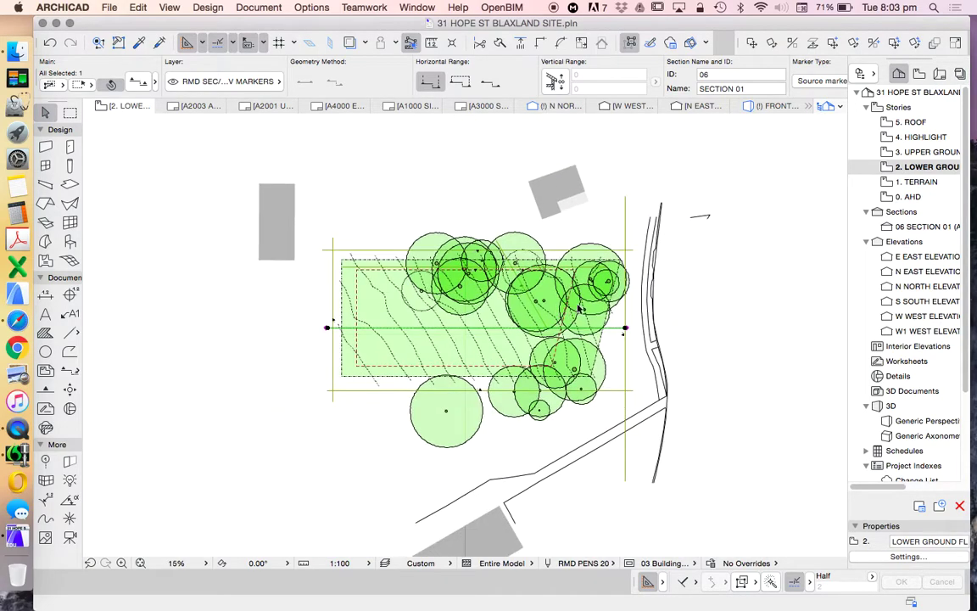
key(Escape)
scroll(499, 303, up, 2)
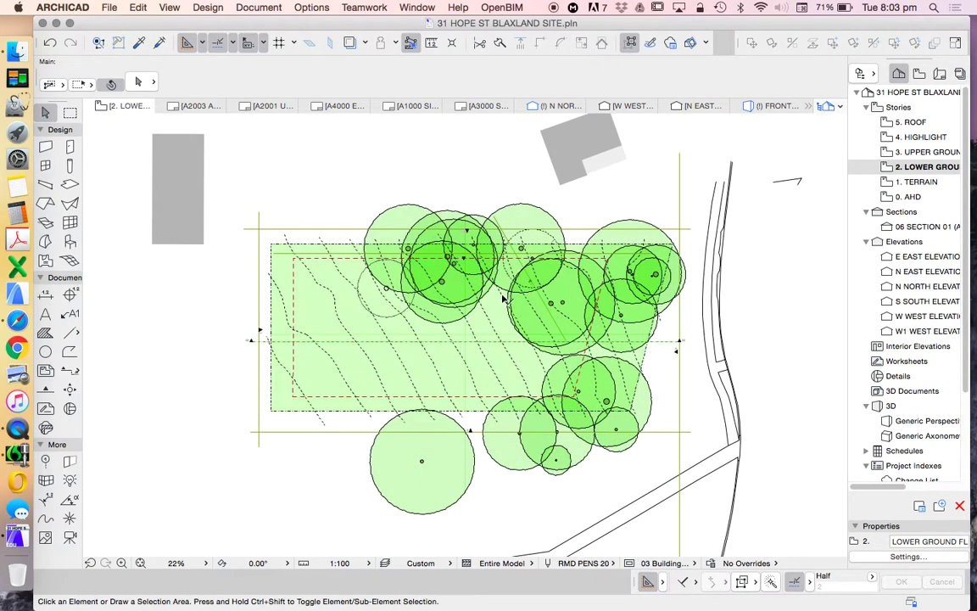